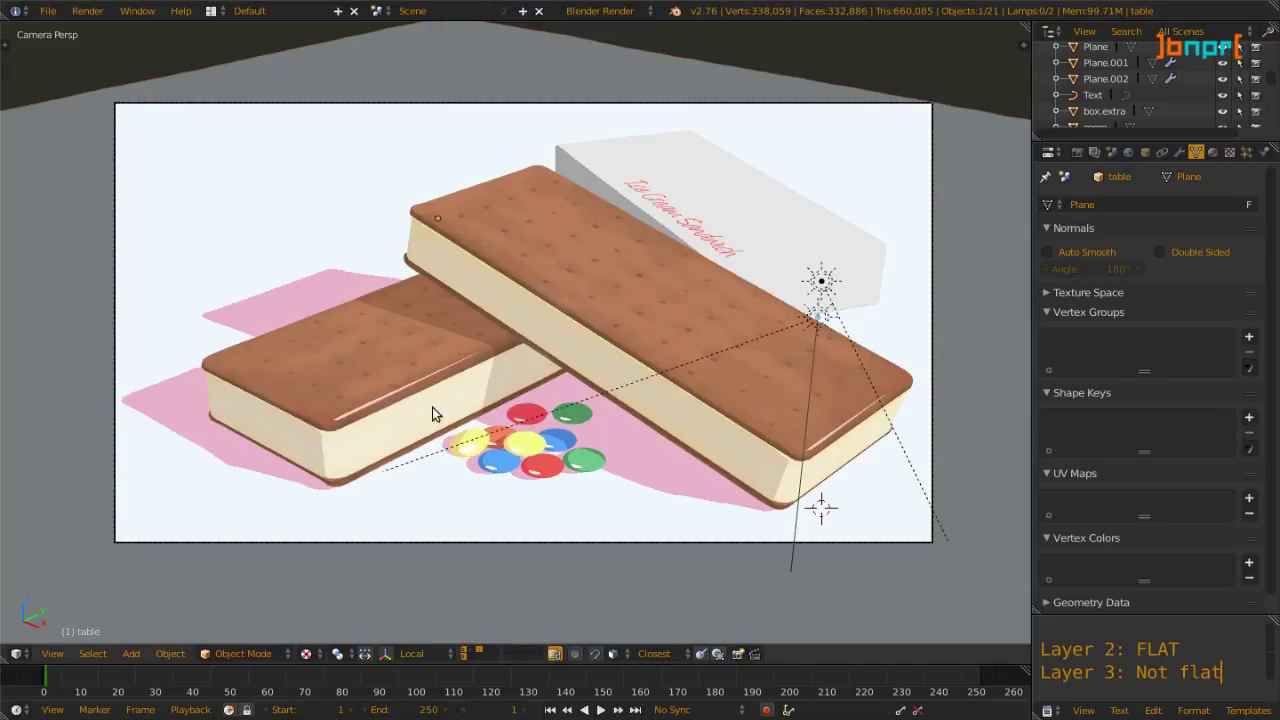
Step: Examine the table's mesh in Edit Mode around the lower ice cream sandwich, from above and from the side
{"action": "middle_click_drag", "start_coordinate": [432, 407], "coordinate": [605, 350]}
{"action": "middle_click_drag", "start_coordinate": [392, 484], "coordinate": [508, 370]}
{"action": "key", "text": "Tab"}
{"action": "scroll", "coordinate": [405, 380], "scroll_direction": "up", "scroll_amount": 3}
{"action": "scroll", "coordinate": [405, 380], "scroll_direction": "up", "scroll_amount": 2}
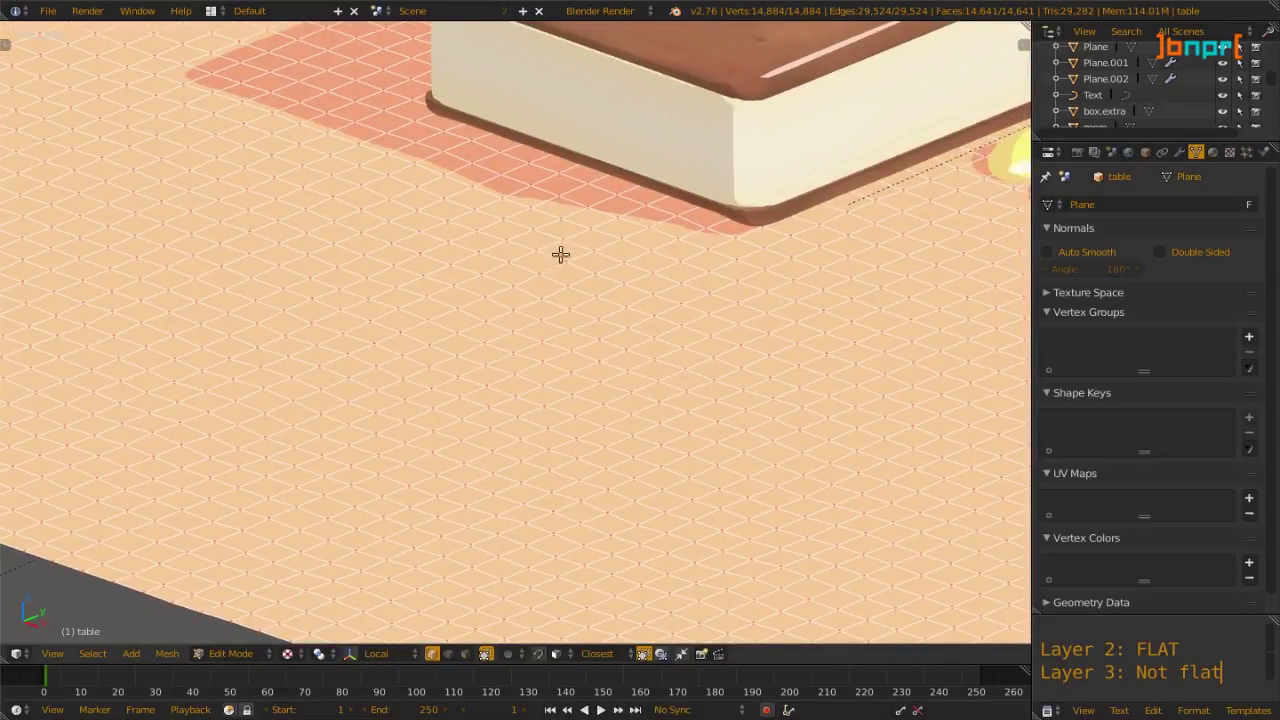
{"action": "middle_click_drag", "start_coordinate": [622, 268], "coordinate": [494, 336], "text": "shift"}
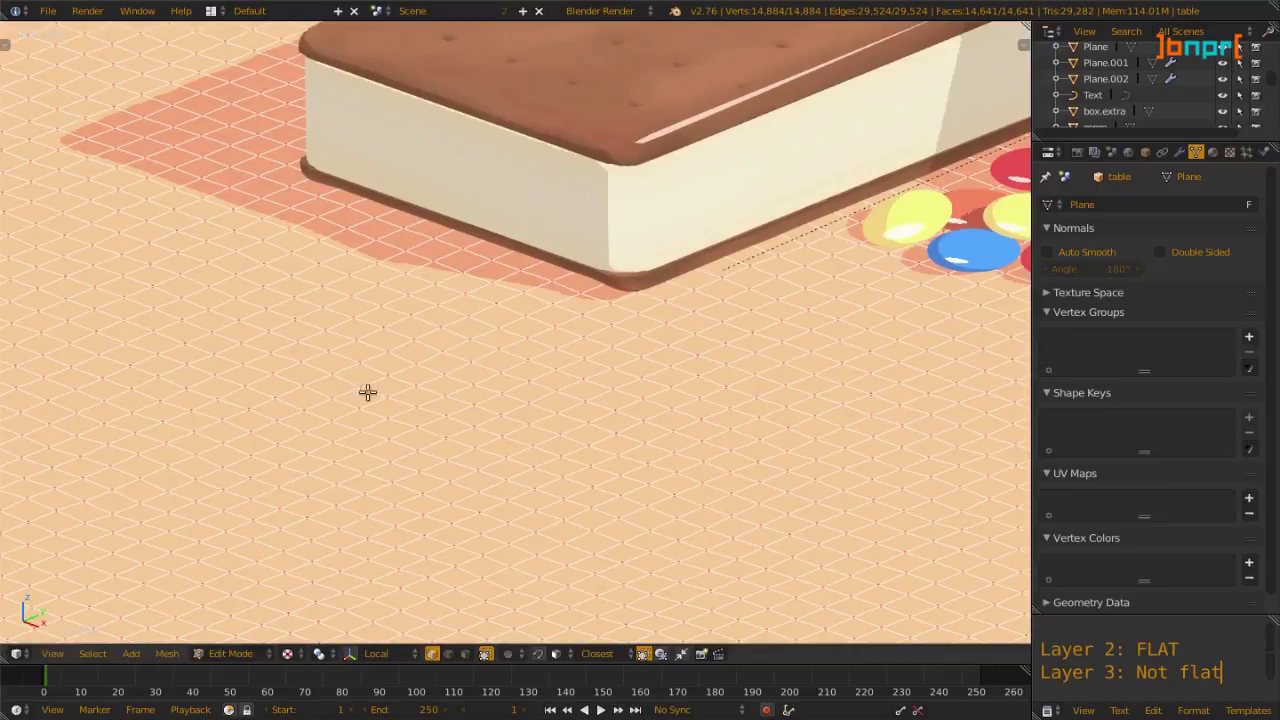
{"action": "mouse_move", "coordinate": [409, 344]}
{"action": "middle_mouse_down"}
{"action": "mouse_move", "coordinate": [374, 289]}
{"action": "mouse_move", "coordinate": [311, 296]}
{"action": "middle_mouse_up"}
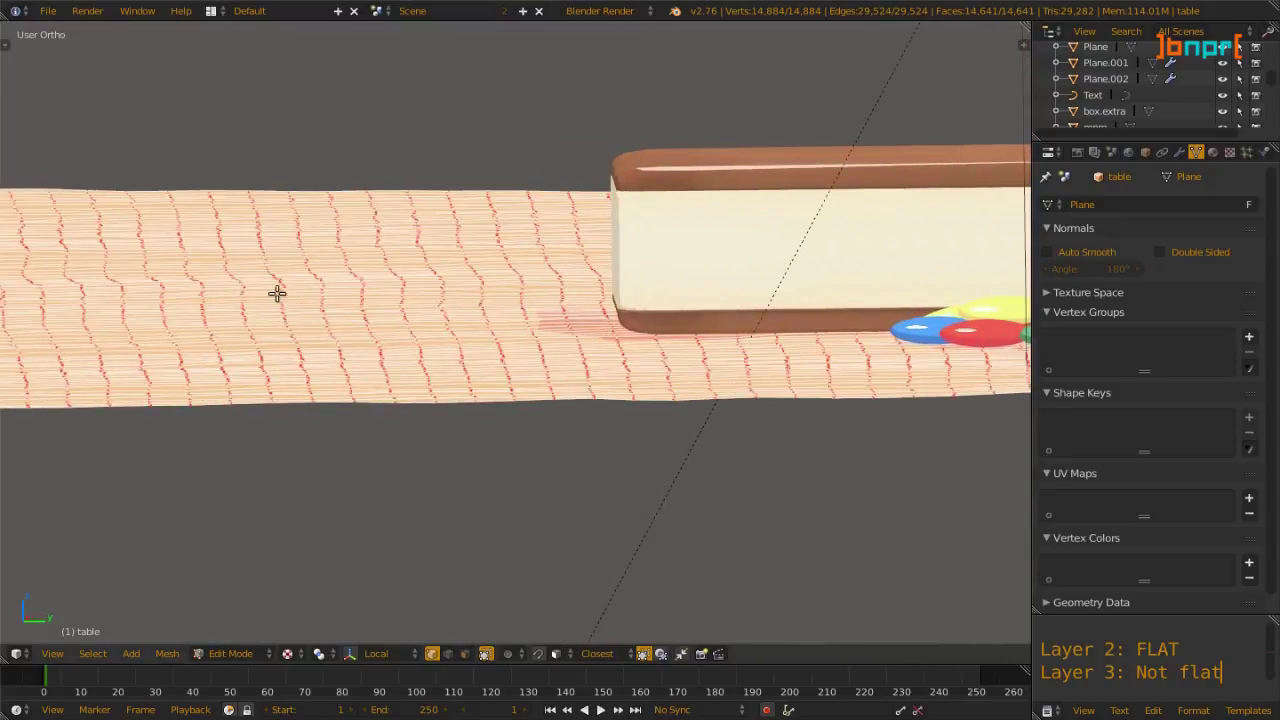
{"action": "middle_click_drag", "start_coordinate": [312, 343], "coordinate": [526, 271]}
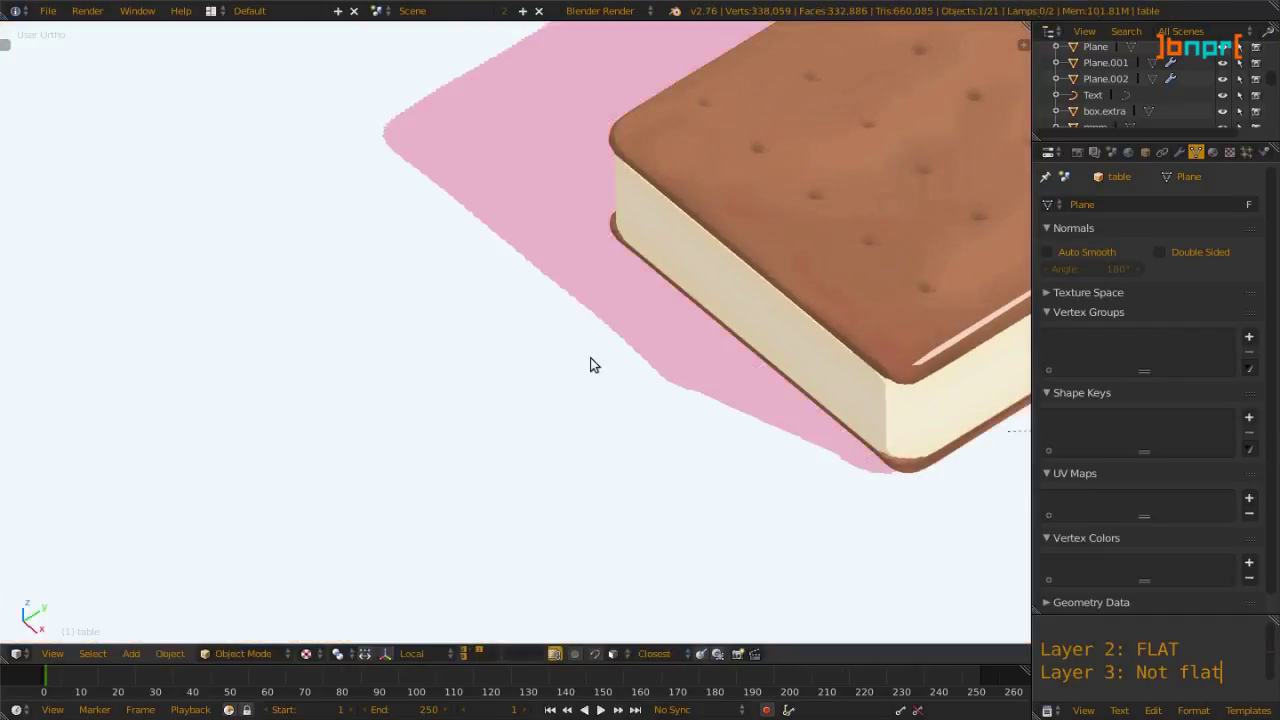
{"action": "middle_click_drag", "start_coordinate": [591, 363], "coordinate": [636, 377]}
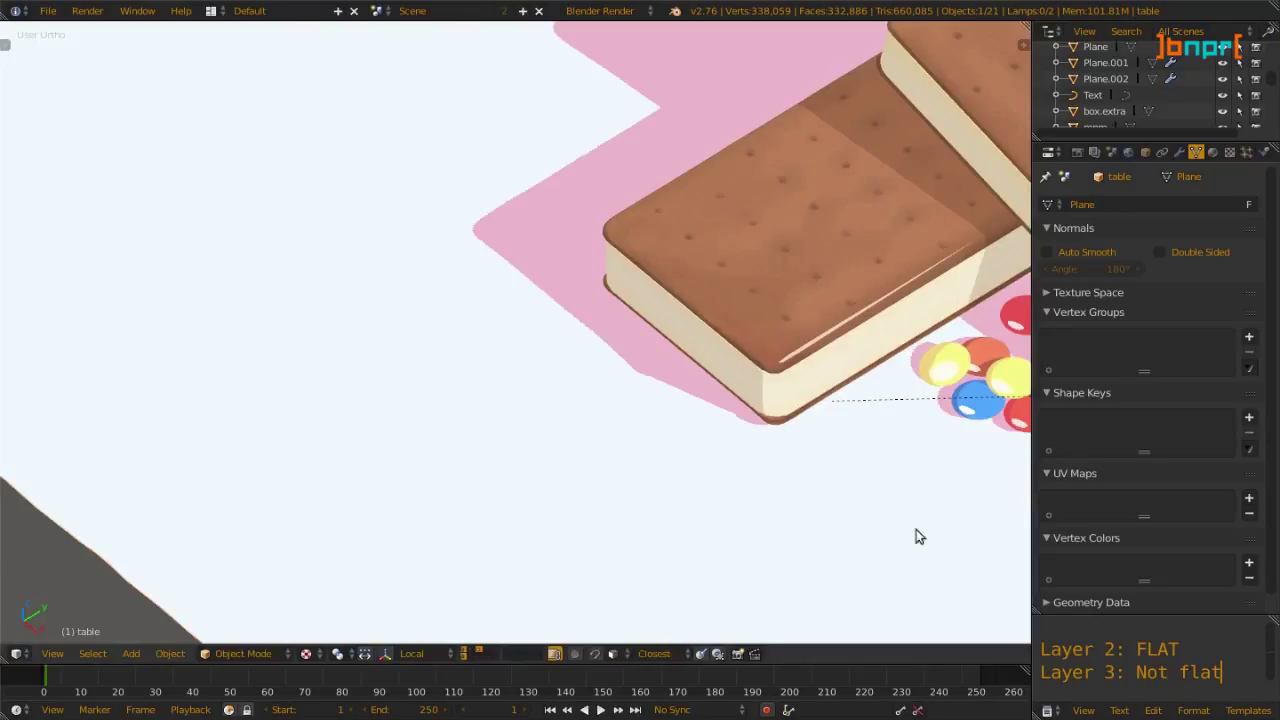
Step: Show the flat layer 2 instead of layer 3 and examine the plane's mesh and shadows in Edit and Object Mode
{"action": "left_click", "coordinate": [475, 655]}
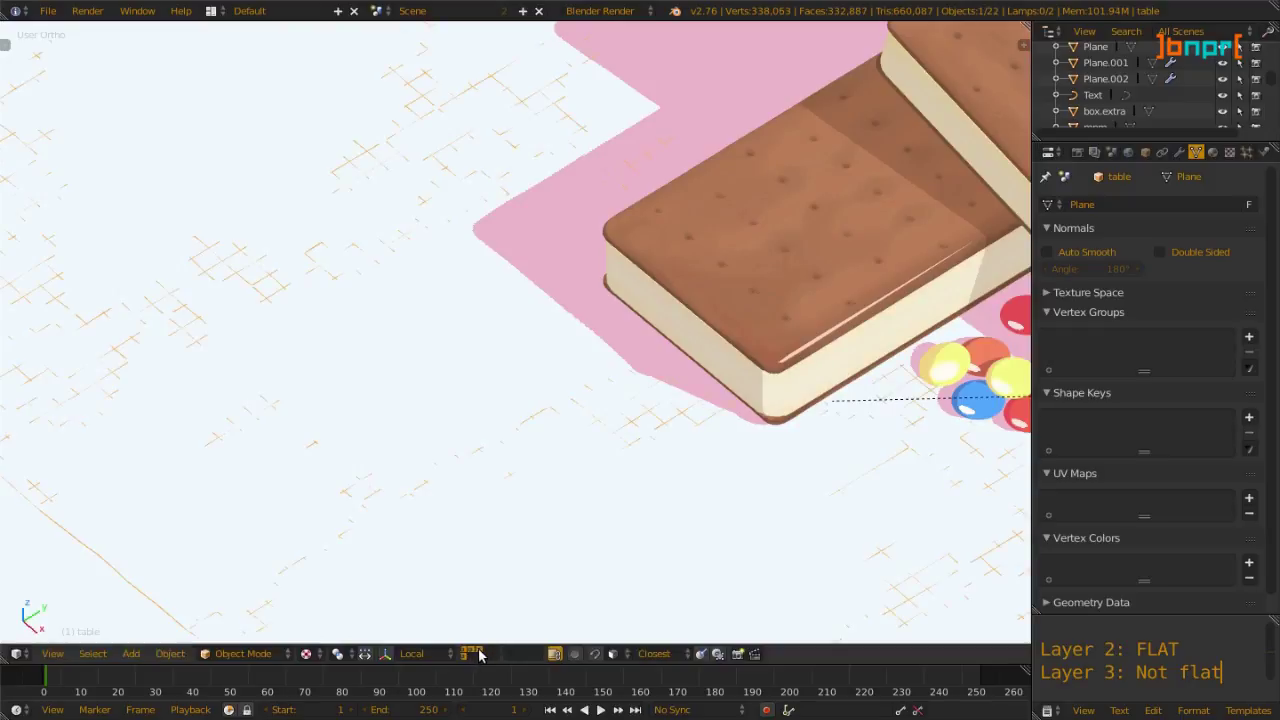
{"action": "left_click", "coordinate": [478, 654]}
{"action": "middle_click_drag", "start_coordinate": [636, 386], "coordinate": [597, 303]}
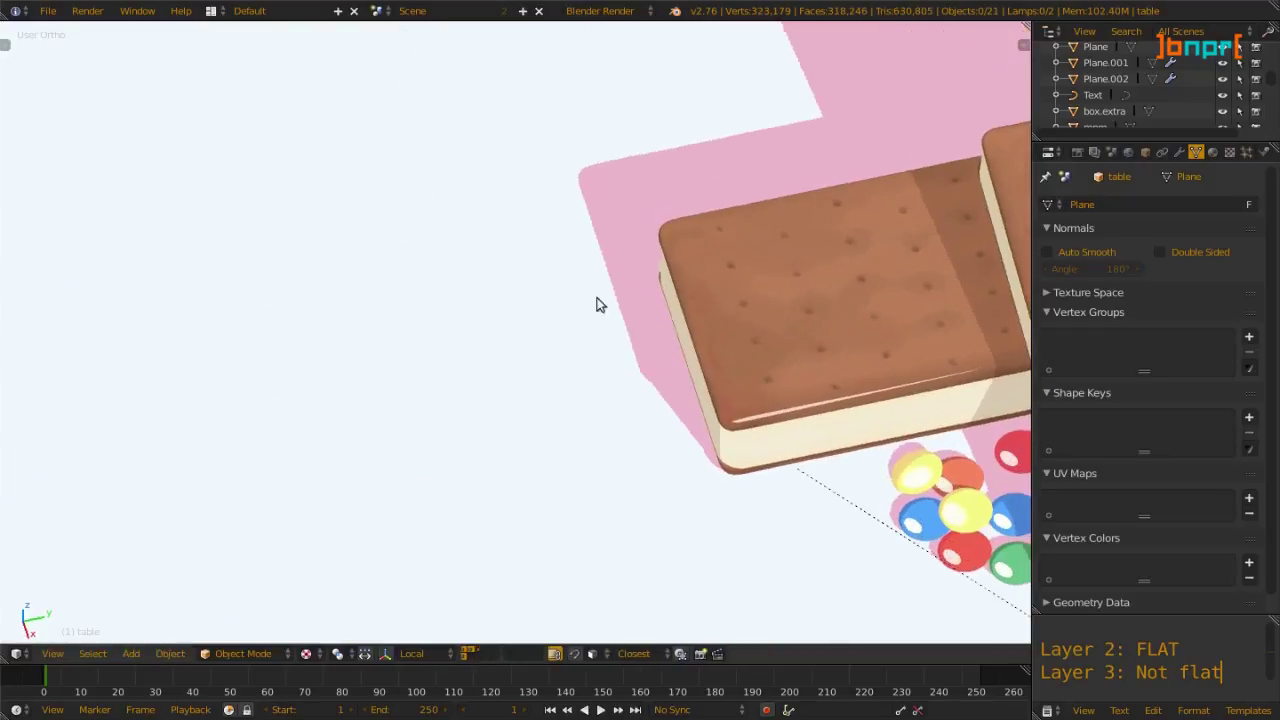
{"action": "key", "text": "Home"}
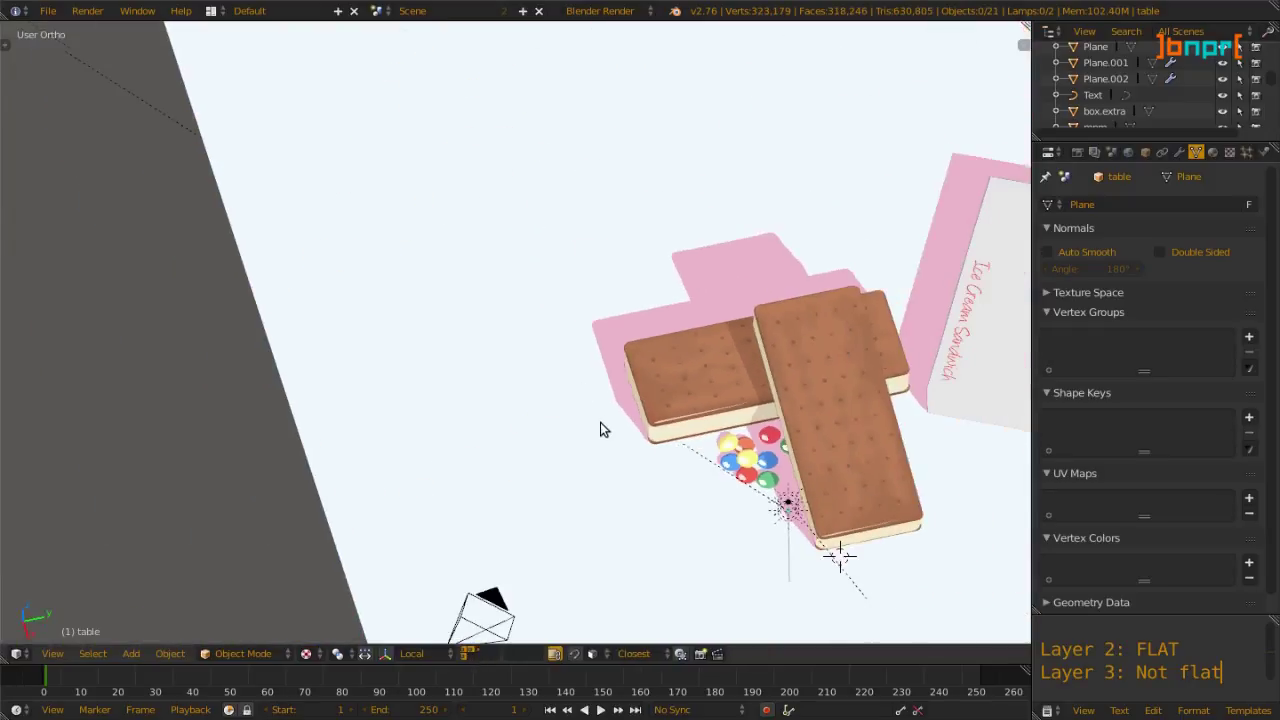
{"action": "key", "text": "Tab"}
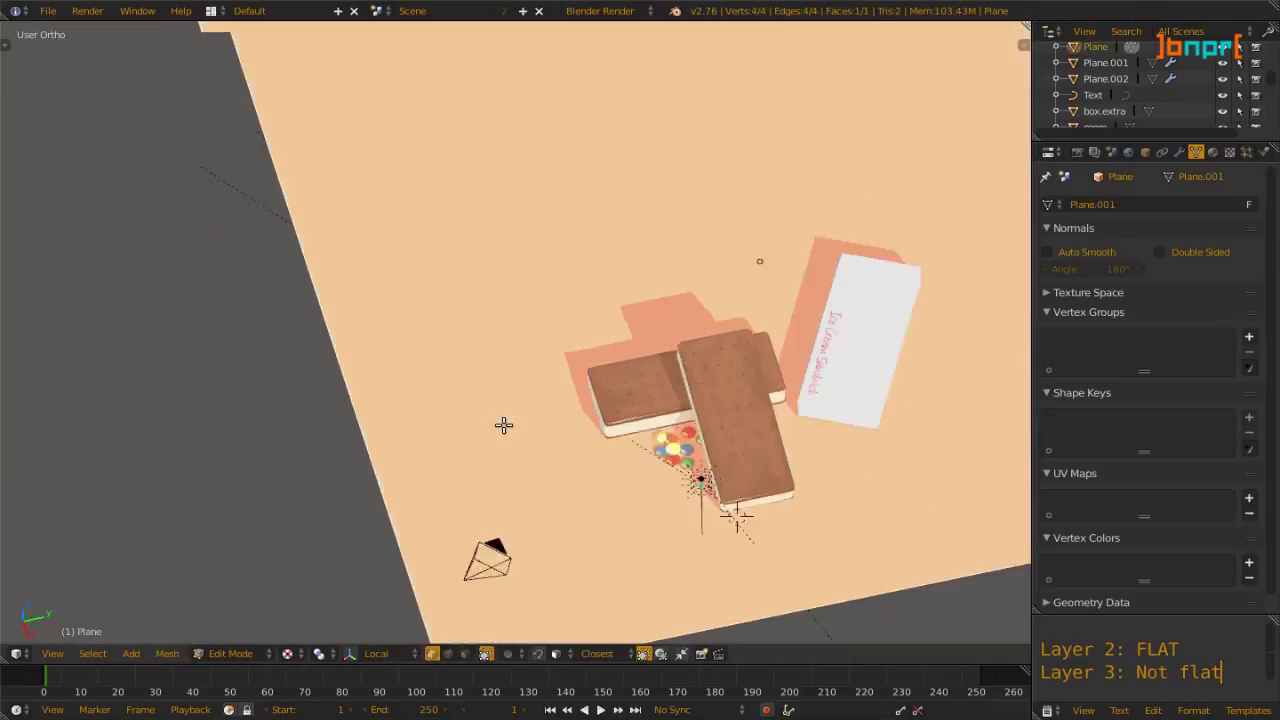
{"action": "key", "text": "Home"}
{"action": "middle_click_drag", "start_coordinate": [503, 425], "coordinate": [646, 386]}
{"action": "scroll", "coordinate": [535, 408], "scroll_direction": "up", "scroll_amount": 6}
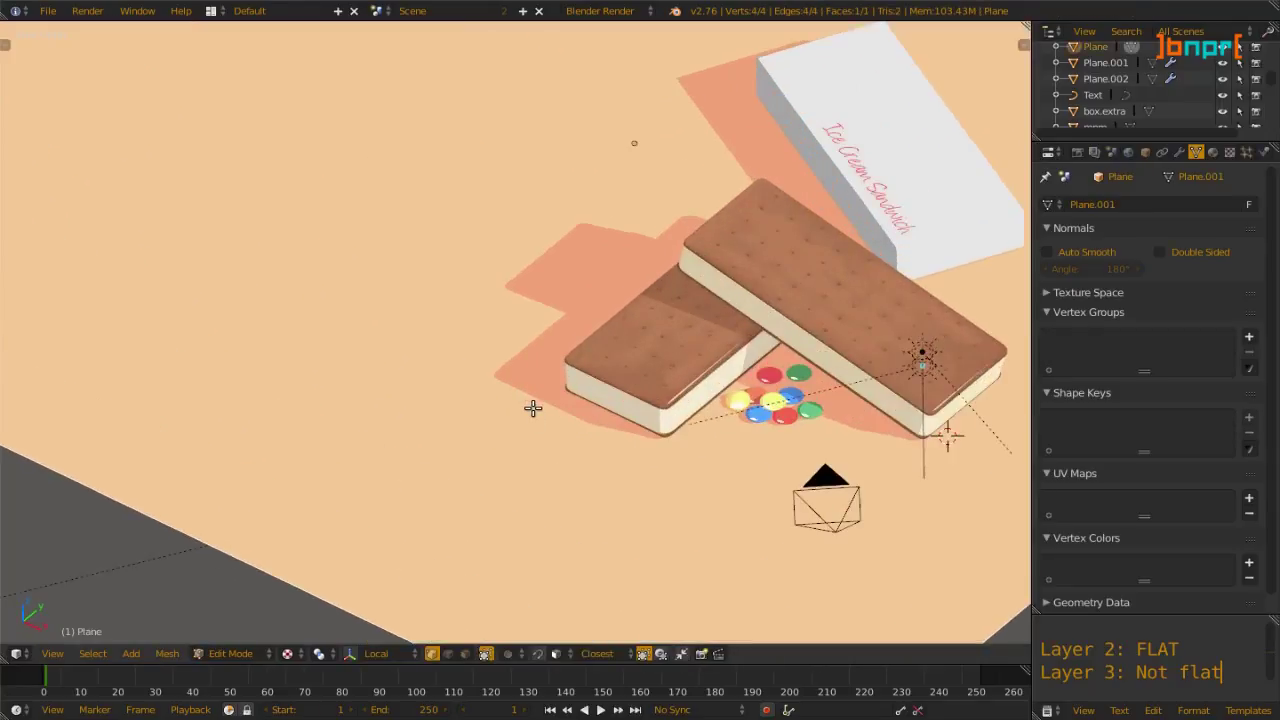
{"action": "key", "text": "Tab"}
{"action": "scroll", "coordinate": [560, 389], "scroll_direction": "up", "scroll_amount": 5}
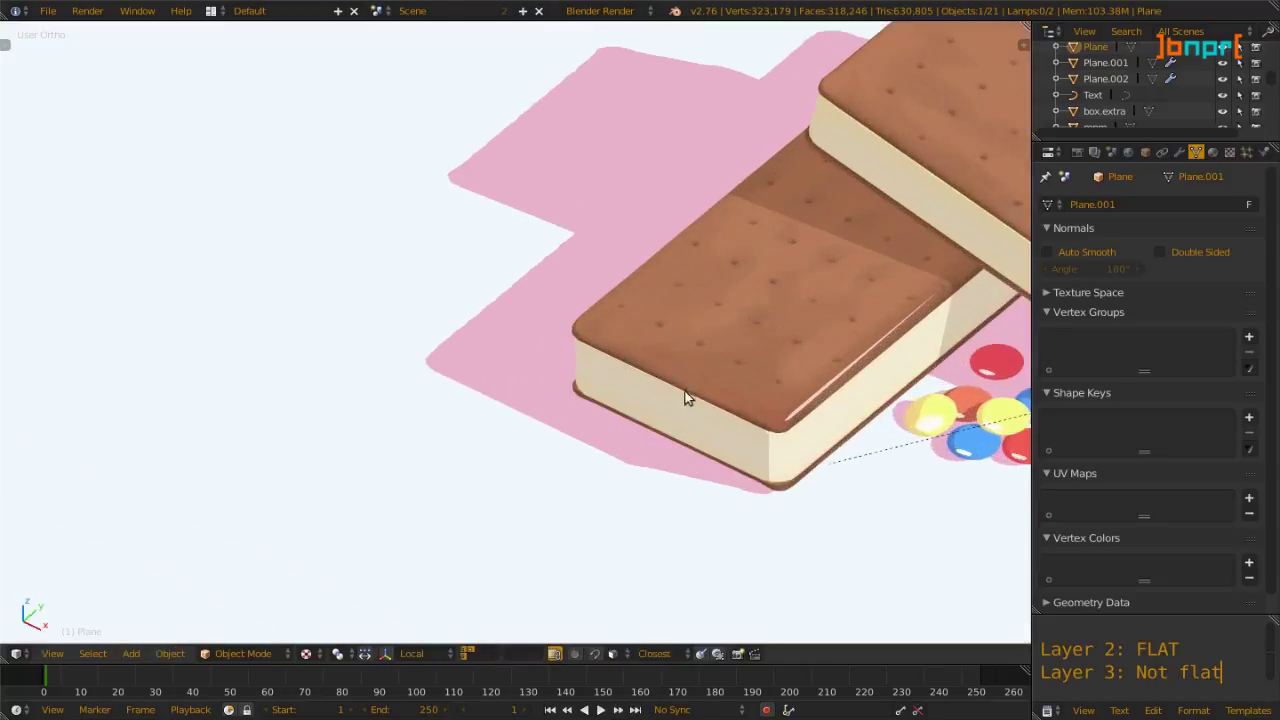
{"action": "scroll", "coordinate": [619, 456], "scroll_direction": "down", "scroll_amount": 7}
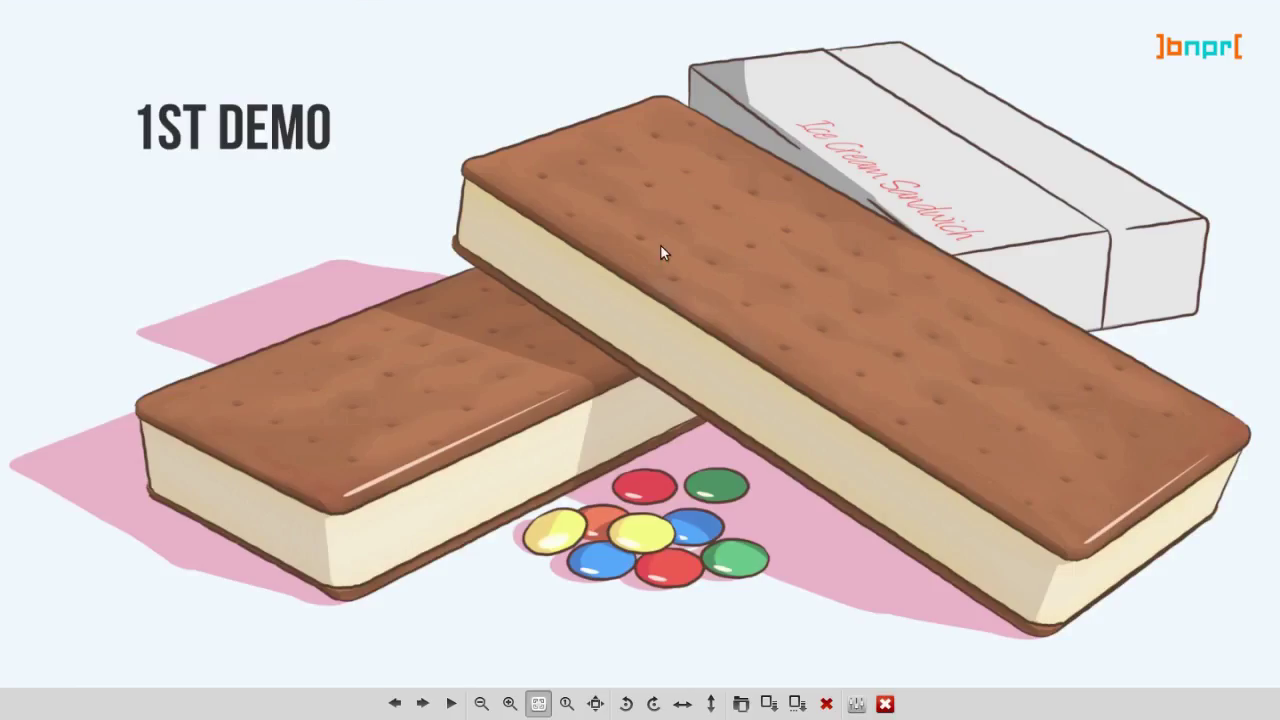
Step: View the render of the two cubes on pink planes, close the image viewer and return to Blender
{"action": "key", "text": "Right"}
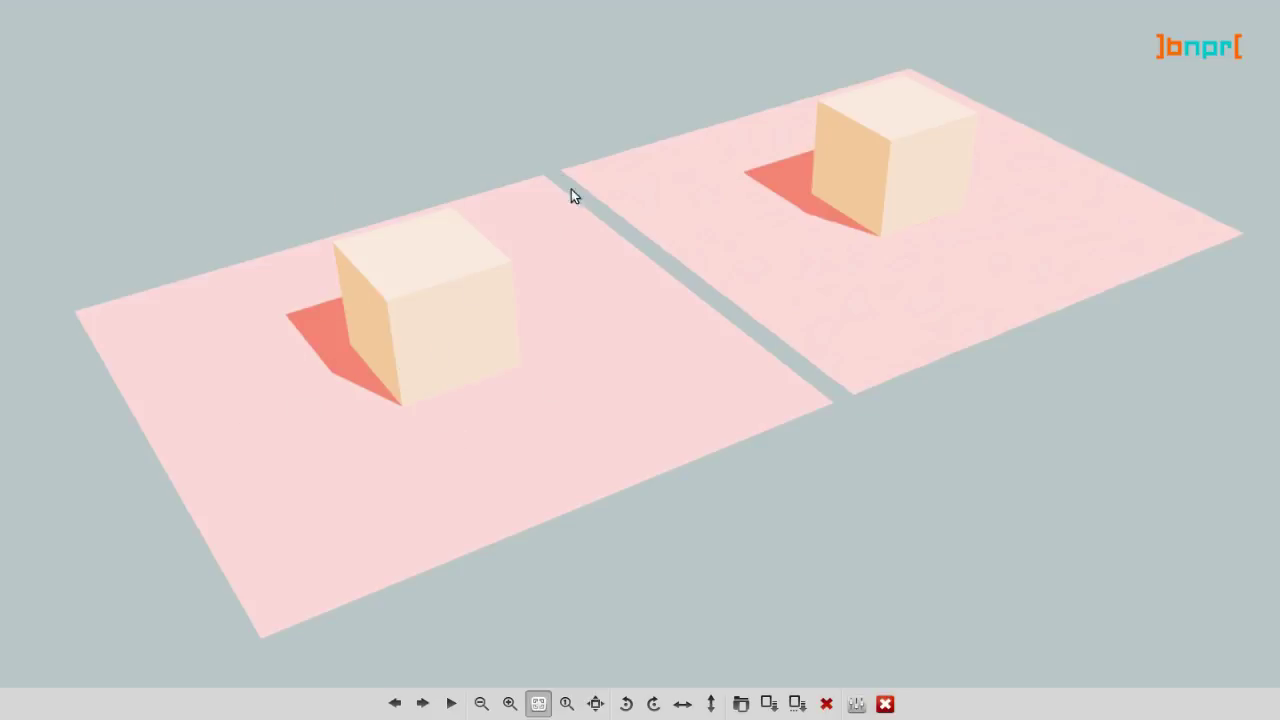
{"action": "key", "text": "Escape"}
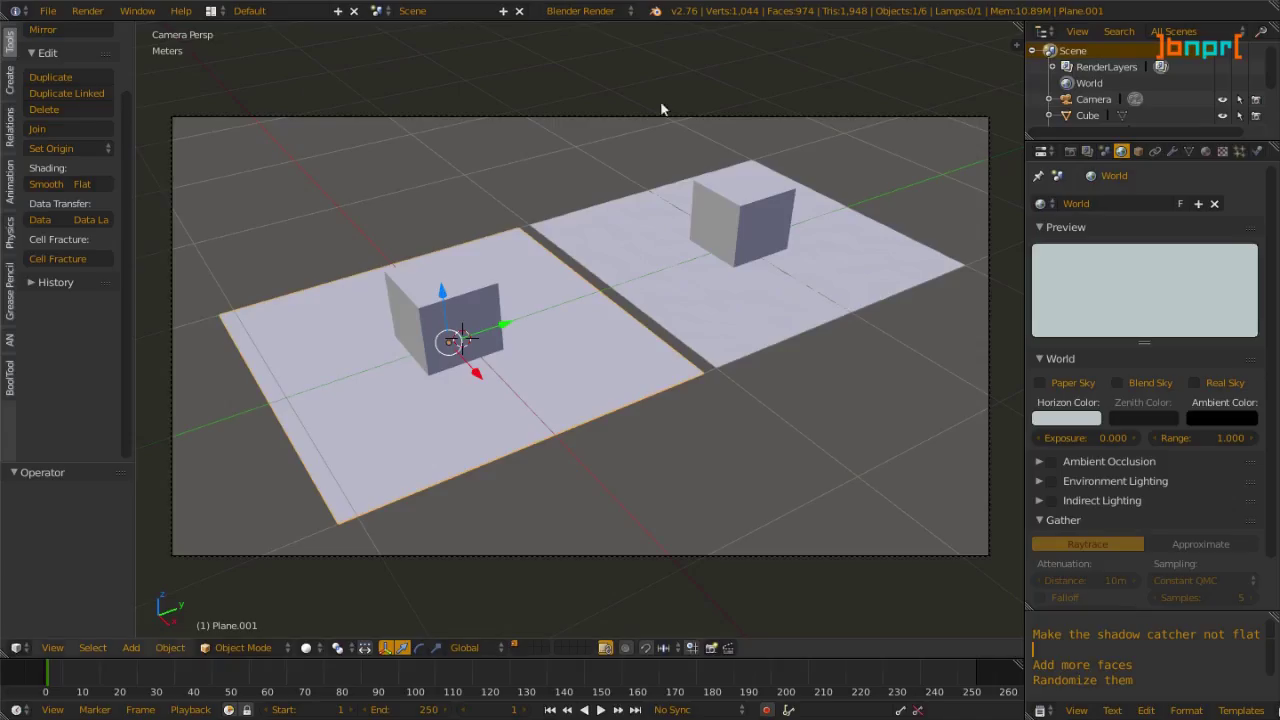
Step: Subdivide the plane under the front cube with 10 cuts
{"action": "right_click", "coordinate": [418, 398]}
{"action": "middle_click_drag", "start_coordinate": [418, 395], "coordinate": [539, 336]}
{"action": "key", "text": "Tab"}
{"action": "scroll", "coordinate": [570, 351], "scroll_direction": "down", "scroll_amount": 3}
{"action": "scroll", "coordinate": [597, 374], "scroll_direction": "up", "scroll_amount": 2}
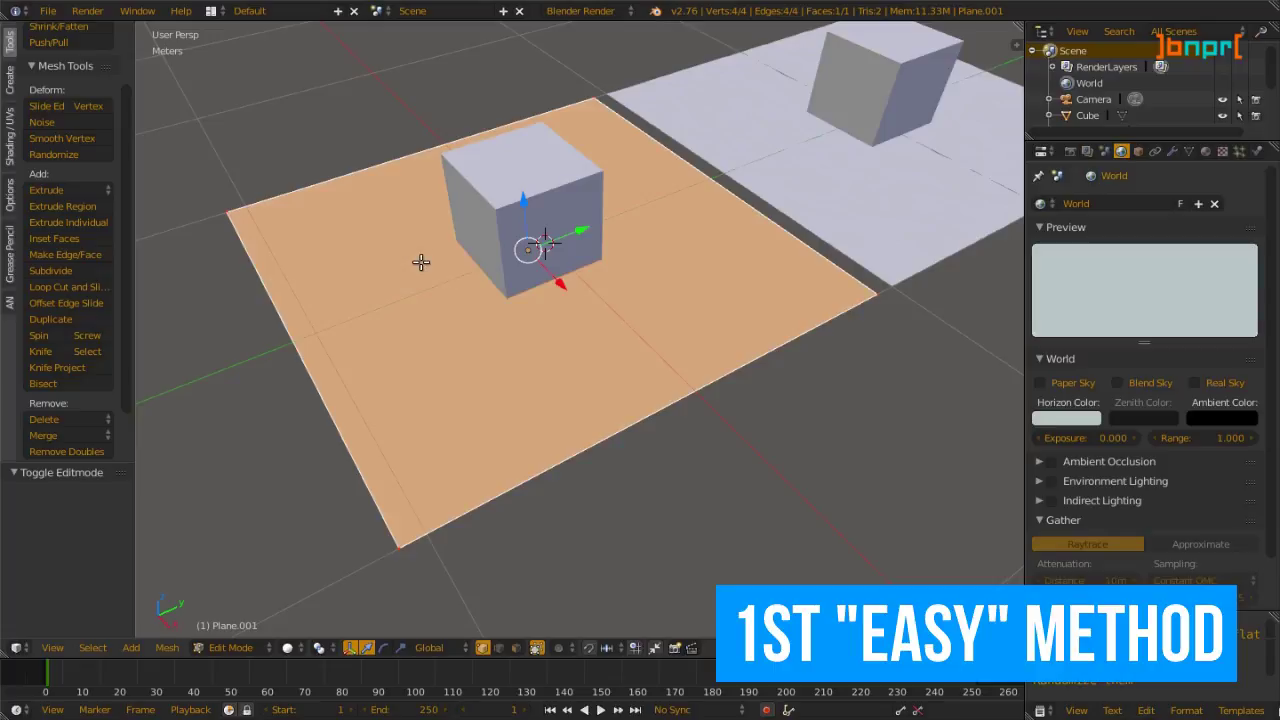
{"action": "key", "text": "w"}
{"action": "mouse_move", "coordinate": [420, 262]}
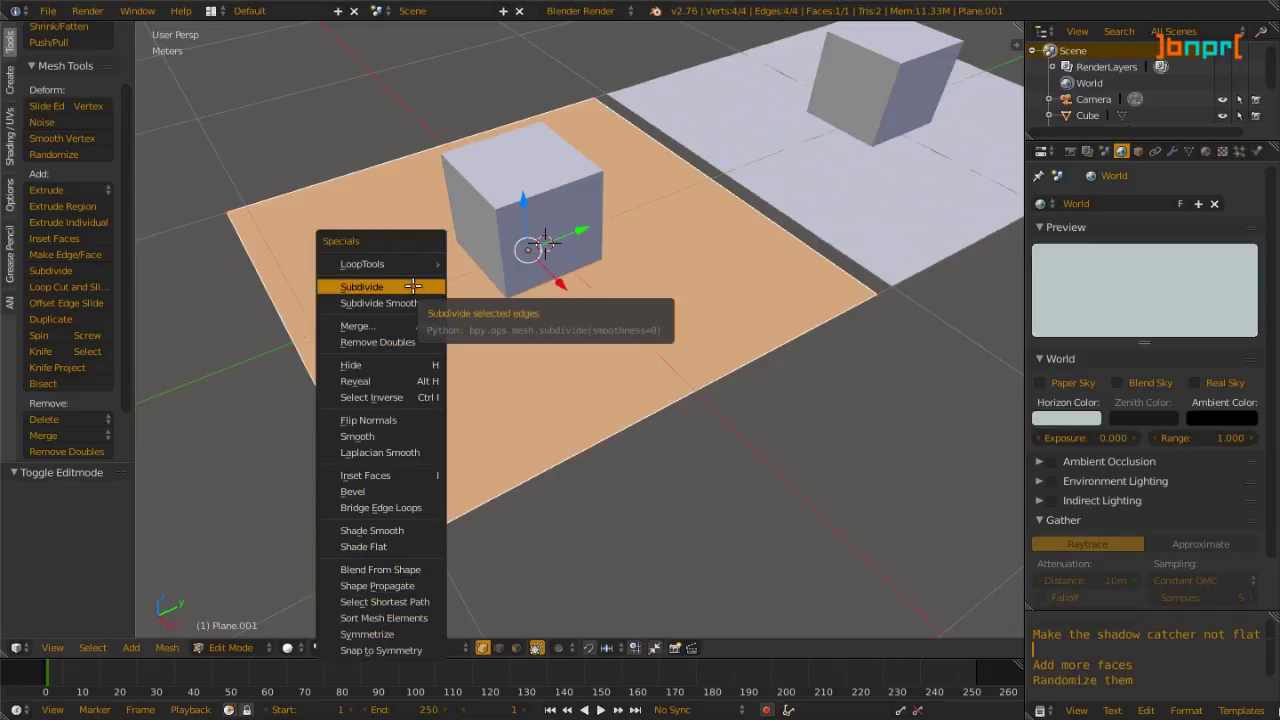
{"action": "left_click", "coordinate": [412, 286]}
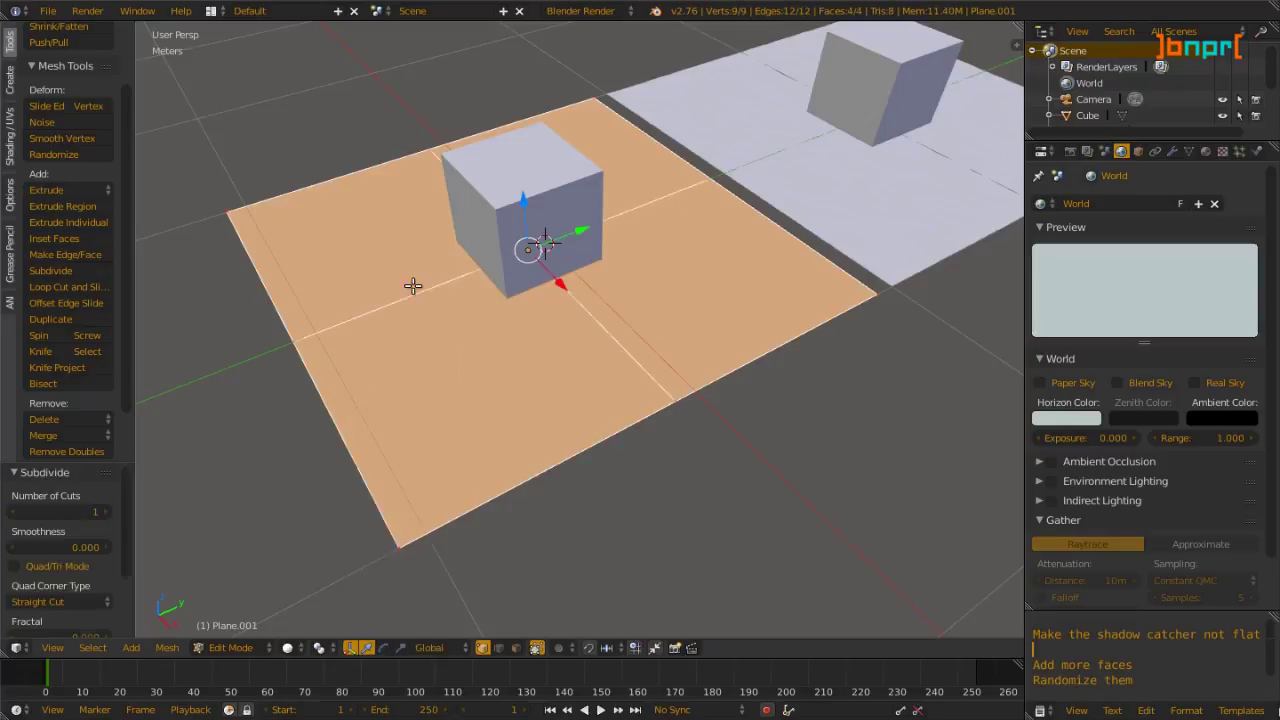
{"action": "left_click", "coordinate": [81, 512]}
{"action": "type", "text": "10"}
{"action": "key", "text": "Return"}
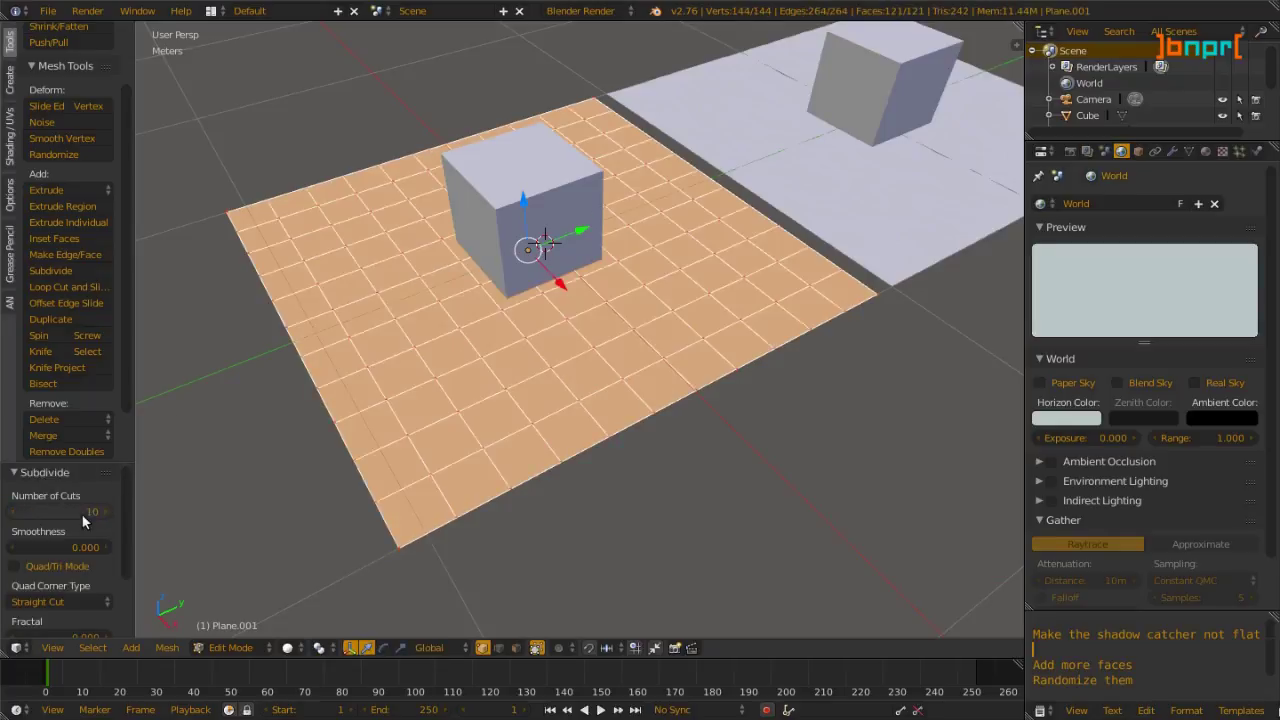
Step: Set the subdivision's fractal to 0.020, check the plane's surface at a low angle and return to Object Mode
{"action": "scroll", "coordinate": [73, 541], "scroll_direction": "down", "scroll_amount": 2}
{"action": "left_click", "coordinate": [63, 566]}
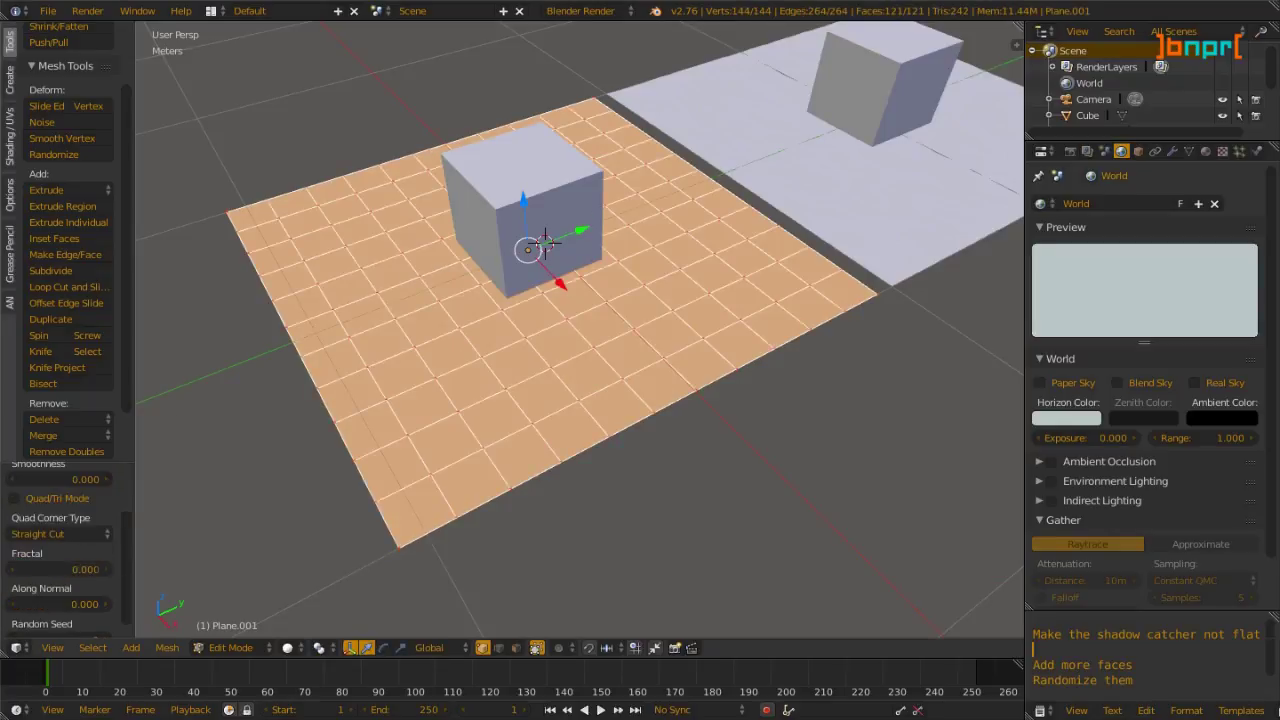
{"action": "left_click", "coordinate": [62, 568]}
{"action": "type", "text": "2"}
{"action": "key", "text": "Return"}
{"action": "middle_click_drag", "start_coordinate": [442, 387], "coordinate": [426, 346]}
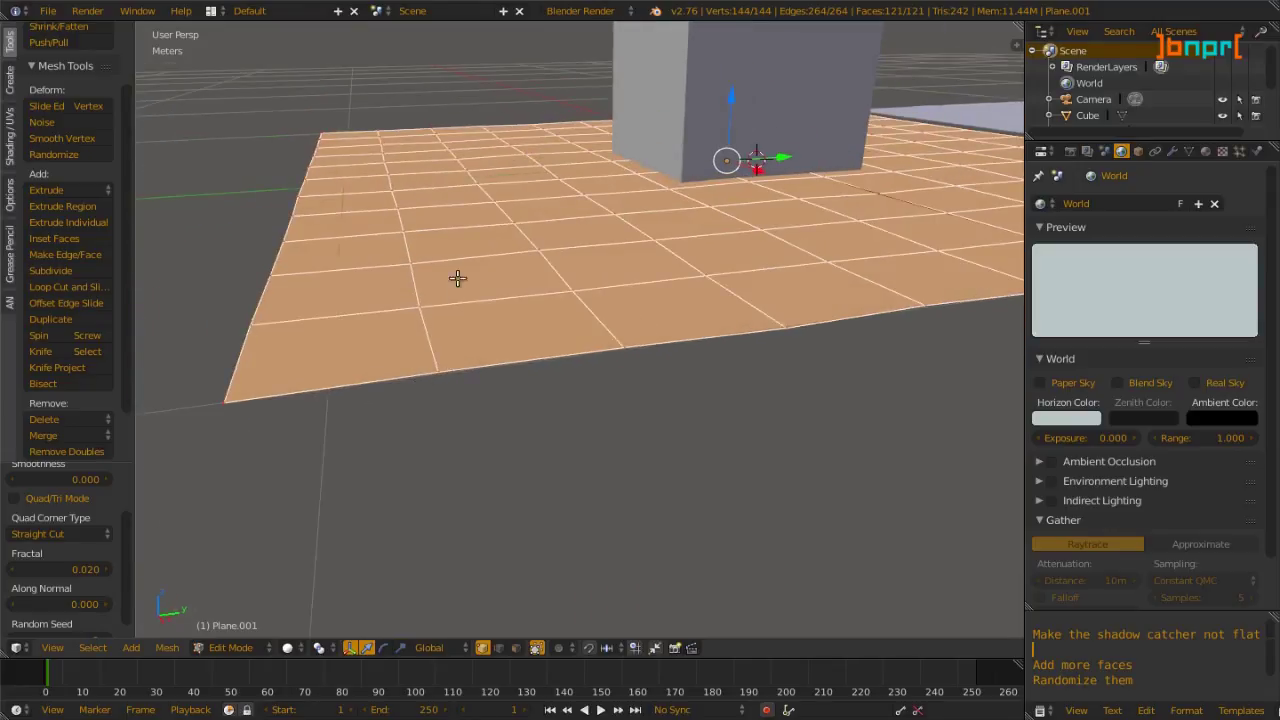
{"action": "middle_click_drag", "start_coordinate": [457, 277], "coordinate": [466, 409]}
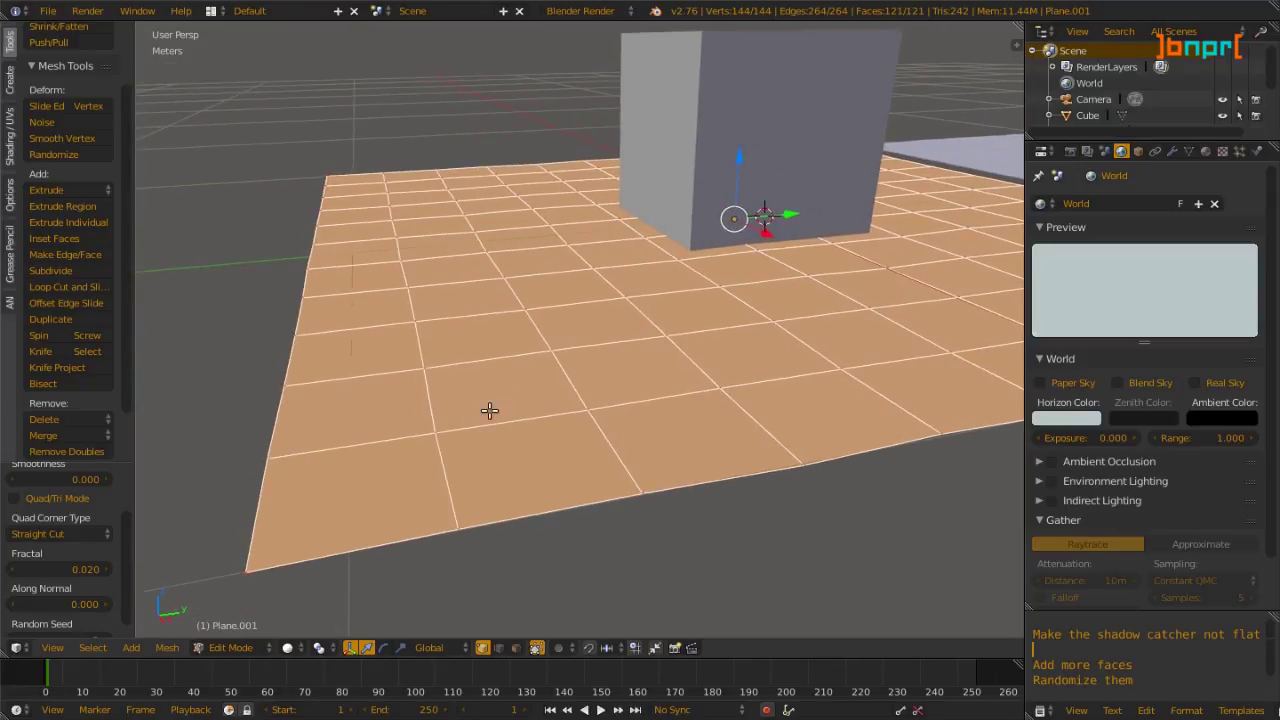
{"action": "key", "text": "Tab"}
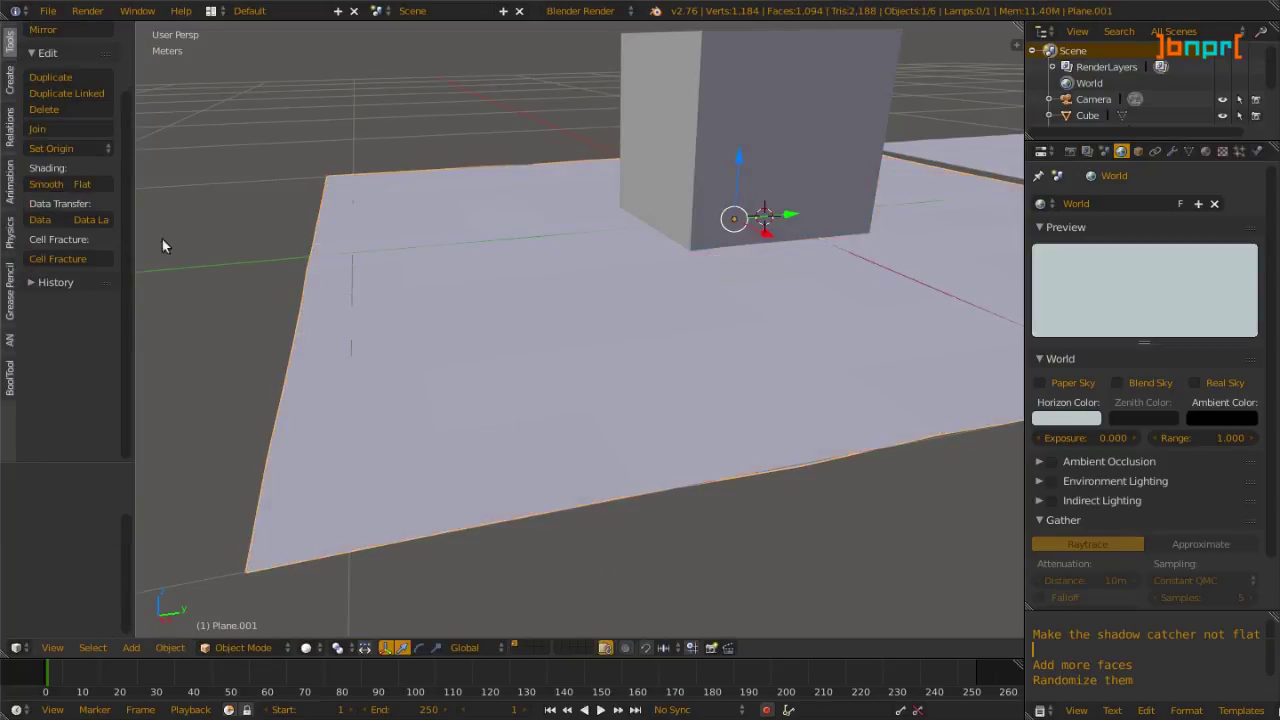
Step: Subdivide the restored single-face plane under the front cube with 10 cuts
{"action": "middle_click_drag", "start_coordinate": [150, 230], "coordinate": [473, 355]}
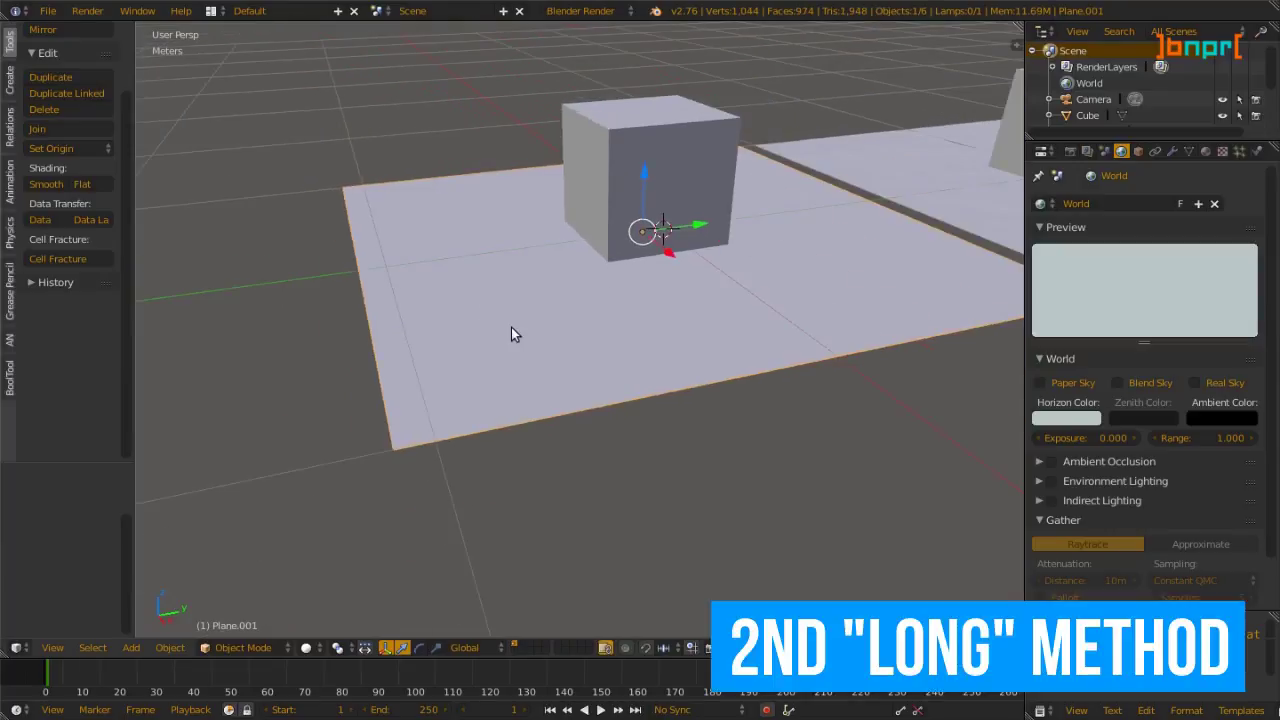
{"action": "key", "text": "Tab"}
{"action": "mouse_move", "coordinate": [531, 323]}
{"action": "middle_mouse_down"}
{"action": "mouse_move", "coordinate": [560, 323]}
{"action": "mouse_move", "coordinate": [574, 277]}
{"action": "mouse_move", "coordinate": [536, 370]}
{"action": "mouse_move", "coordinate": [530, 323]}
{"action": "middle_mouse_up"}
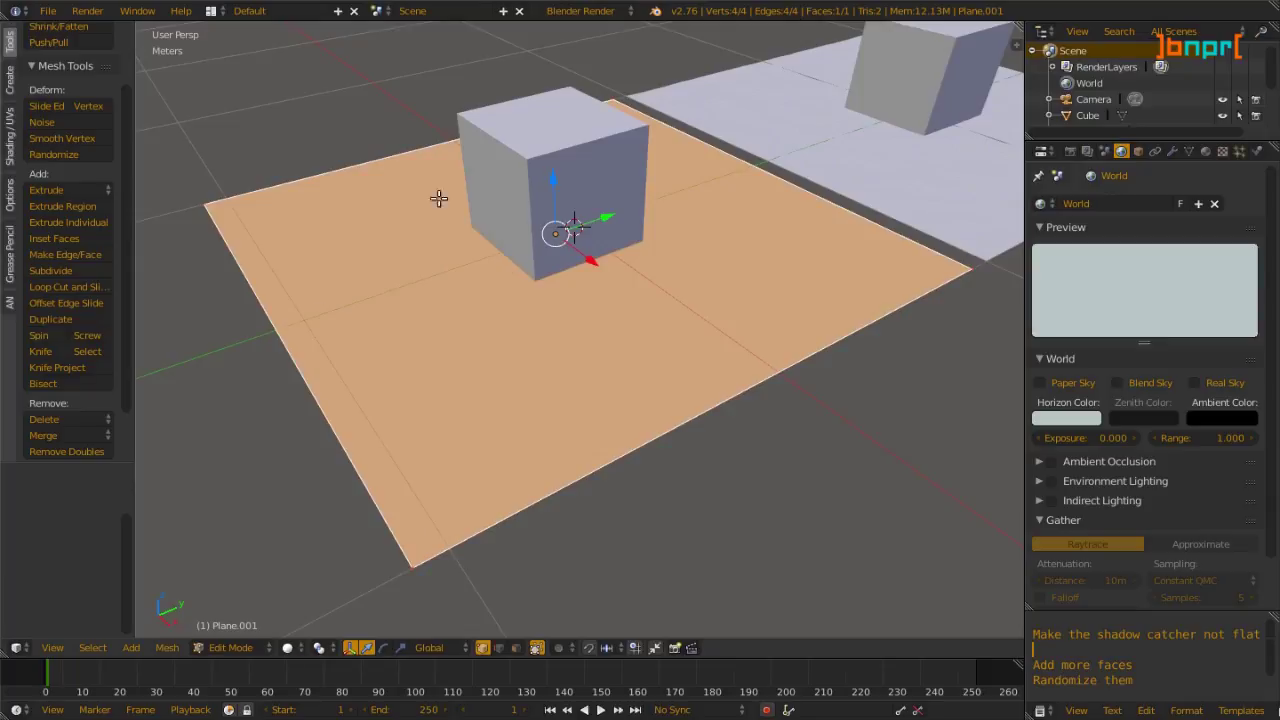
{"action": "key", "text": "w"}
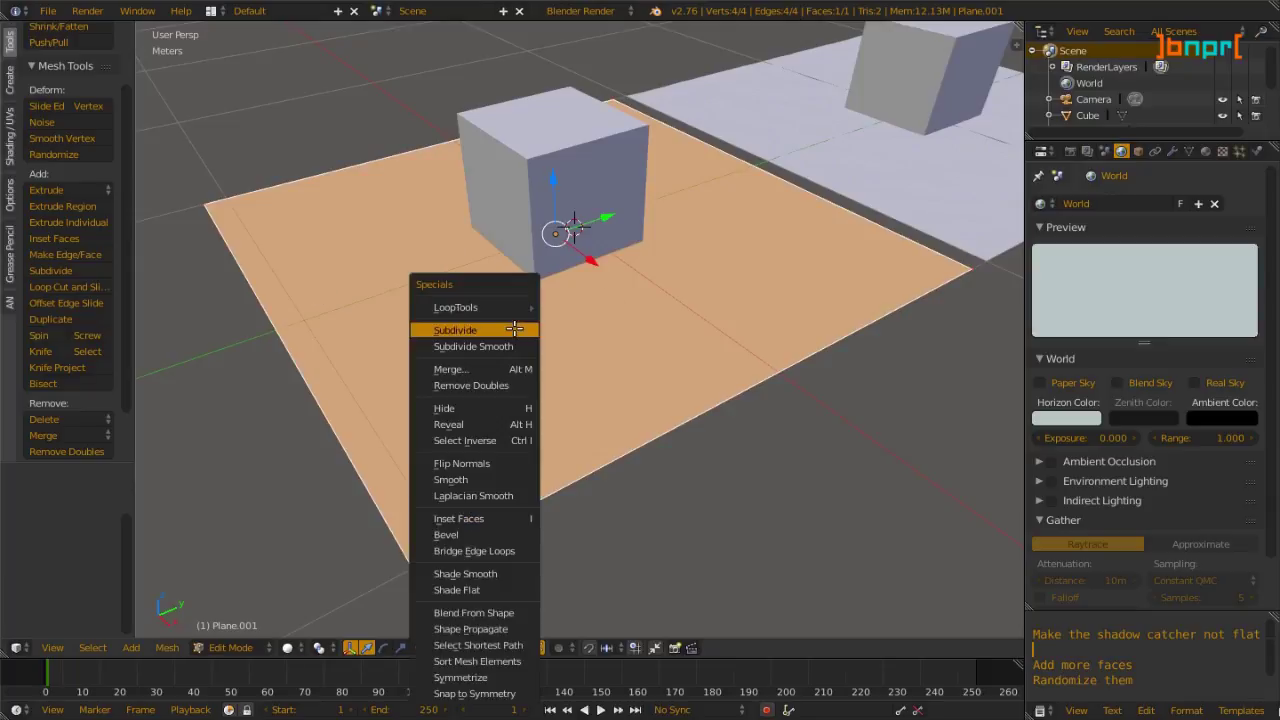
{"action": "left_click", "coordinate": [514, 326]}
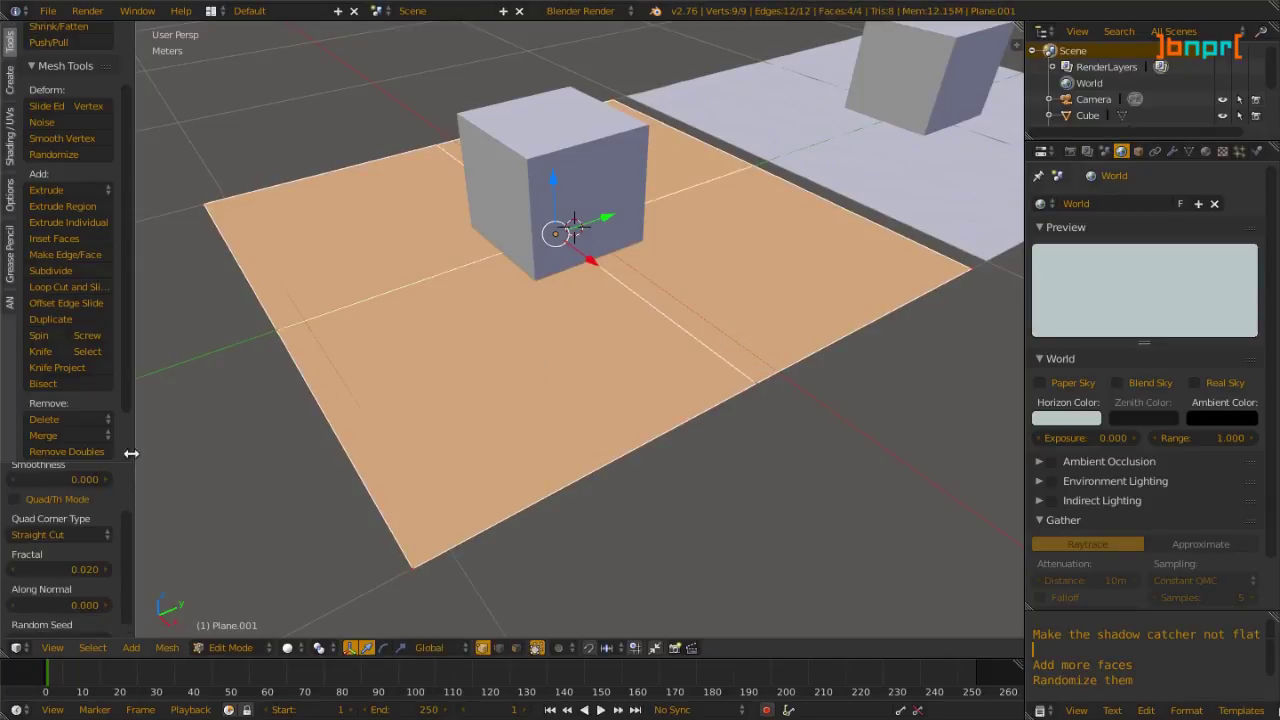
{"action": "scroll", "coordinate": [77, 510], "scroll_direction": "up", "scroll_amount": 3}
{"action": "left_click", "coordinate": [75, 510]}
{"action": "type", "text": "10"}
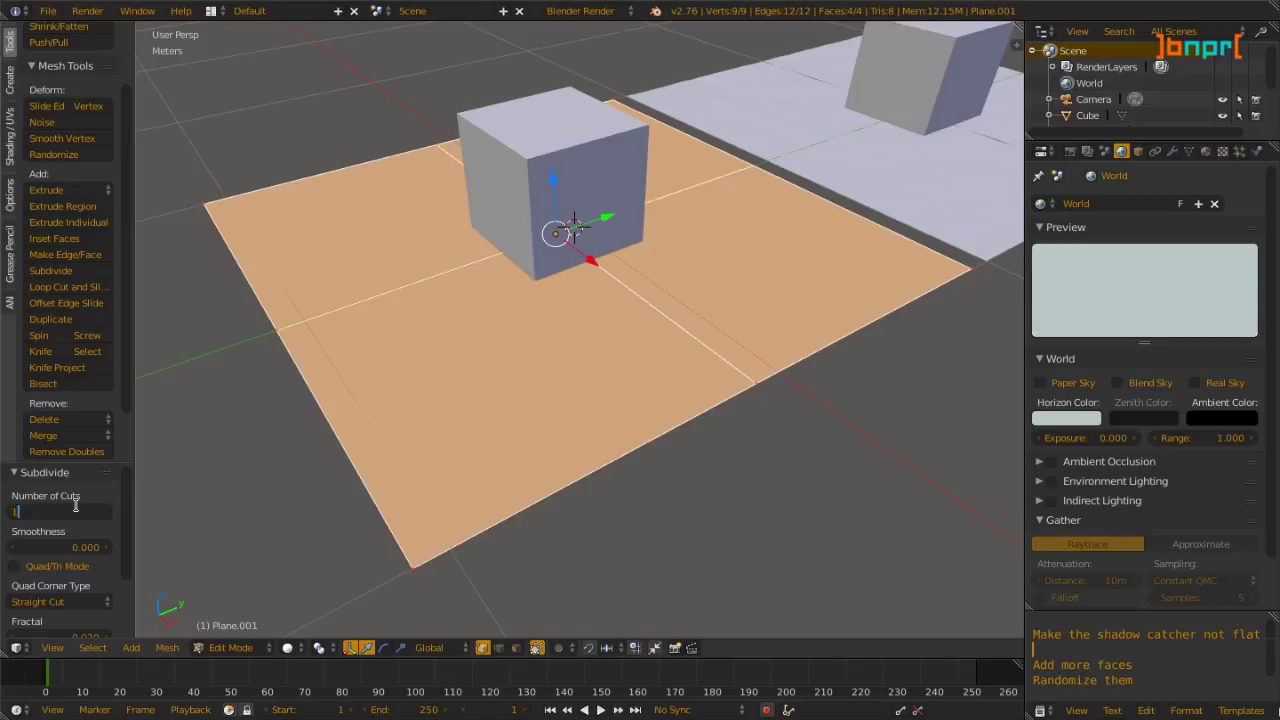
{"action": "key", "text": "Return"}
Step: Set the subdivision's fractal to 0
{"action": "scroll", "coordinate": [88, 515], "scroll_direction": "down", "scroll_amount": 1}
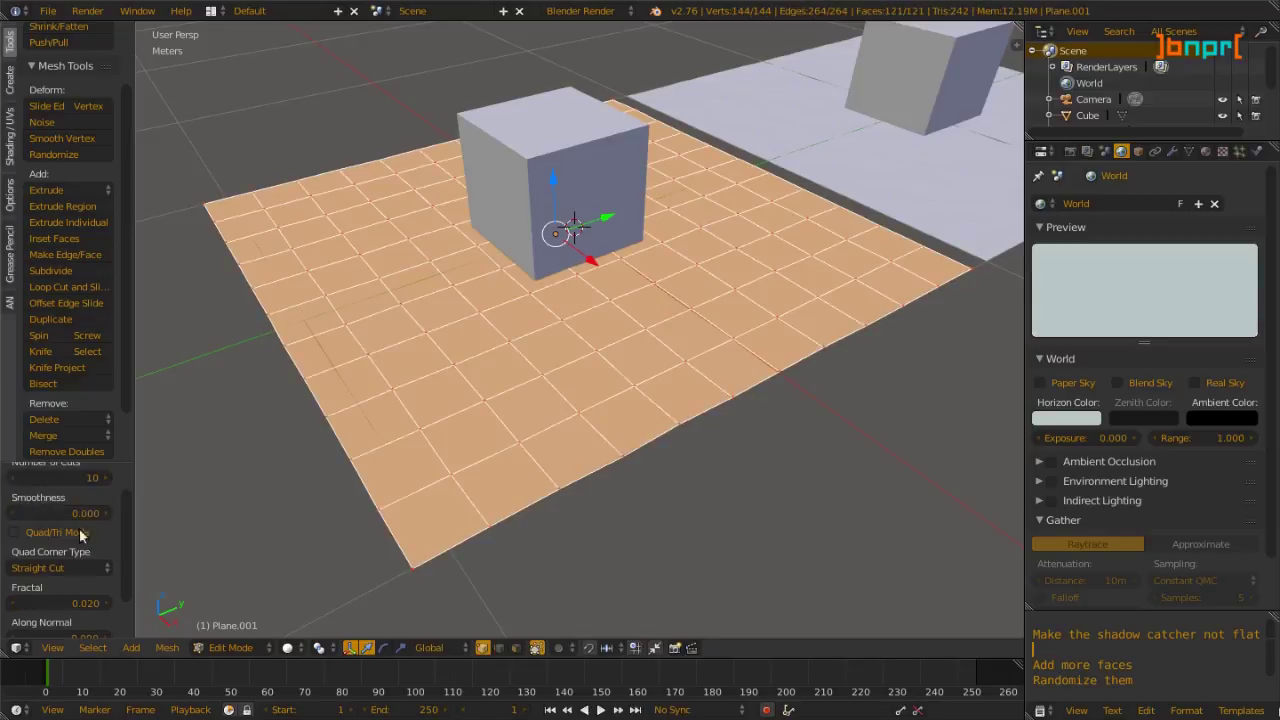
{"action": "left_click", "coordinate": [66, 601]}
{"action": "type", "text": "0"}
{"action": "key", "text": "Return"}
Step: Deselect the outer edge loops on all four sides of the plane, keeping only the inner faces selected
{"action": "right_click", "coordinate": [358, 474], "text": "alt+shift"}
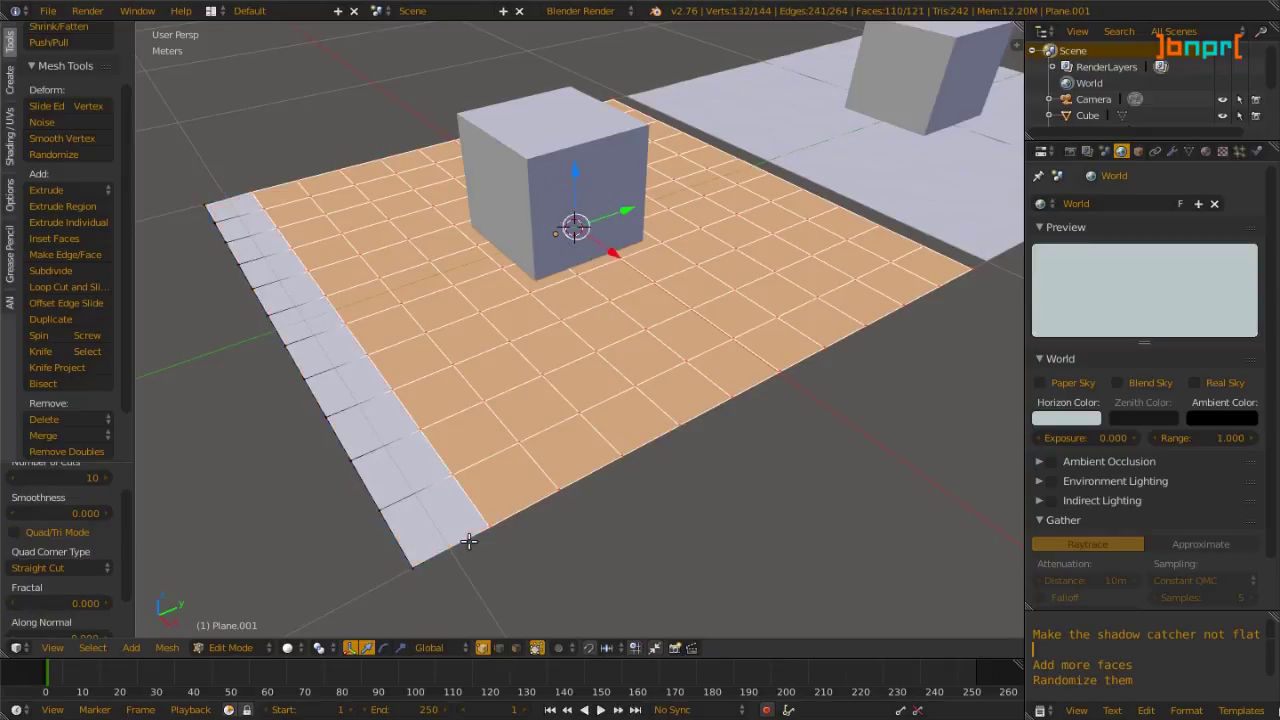
{"action": "right_click", "coordinate": [523, 510], "text": "alt+shift"}
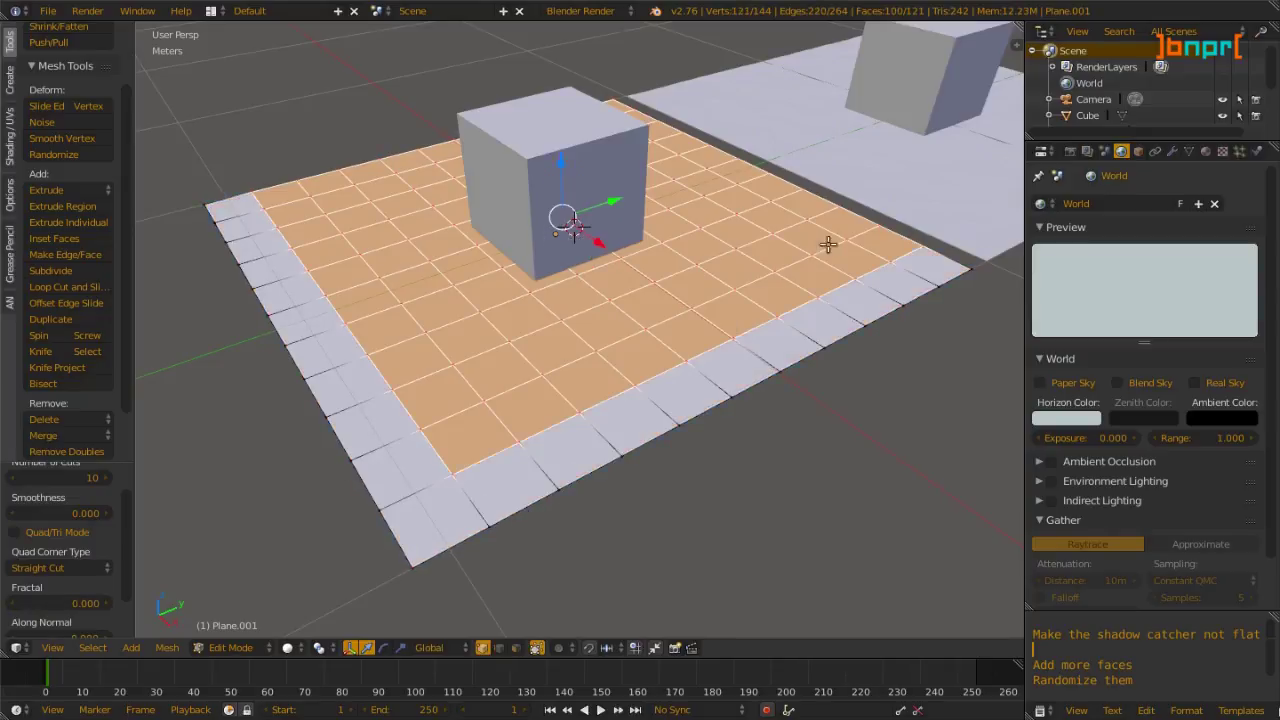
{"action": "right_click", "coordinate": [849, 221], "text": "alt+shift"}
{"action": "right_click", "coordinate": [404, 154], "text": "alt+shift"}
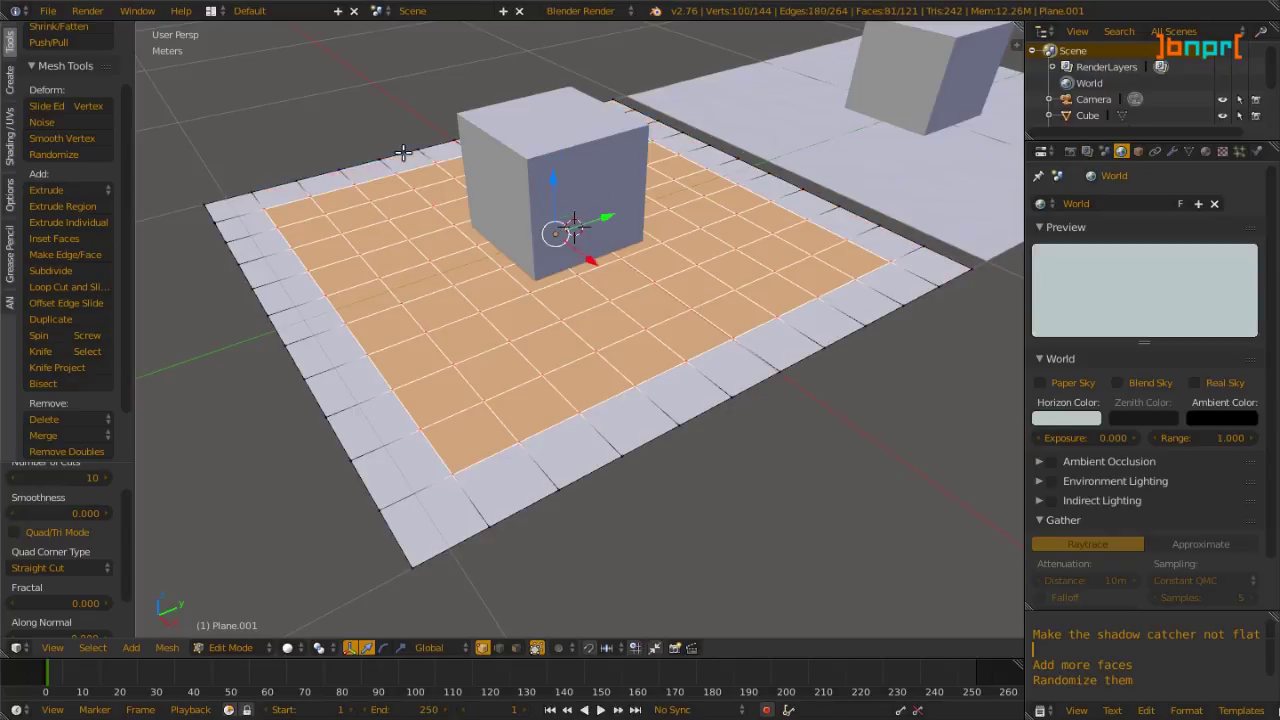
Step: Randomize the plane's selected inner vertices with the normal factor set to 1.000
{"action": "left_click", "coordinate": [73, 155]}
{"action": "middle_click_drag", "start_coordinate": [443, 297], "coordinate": [386, 314]}
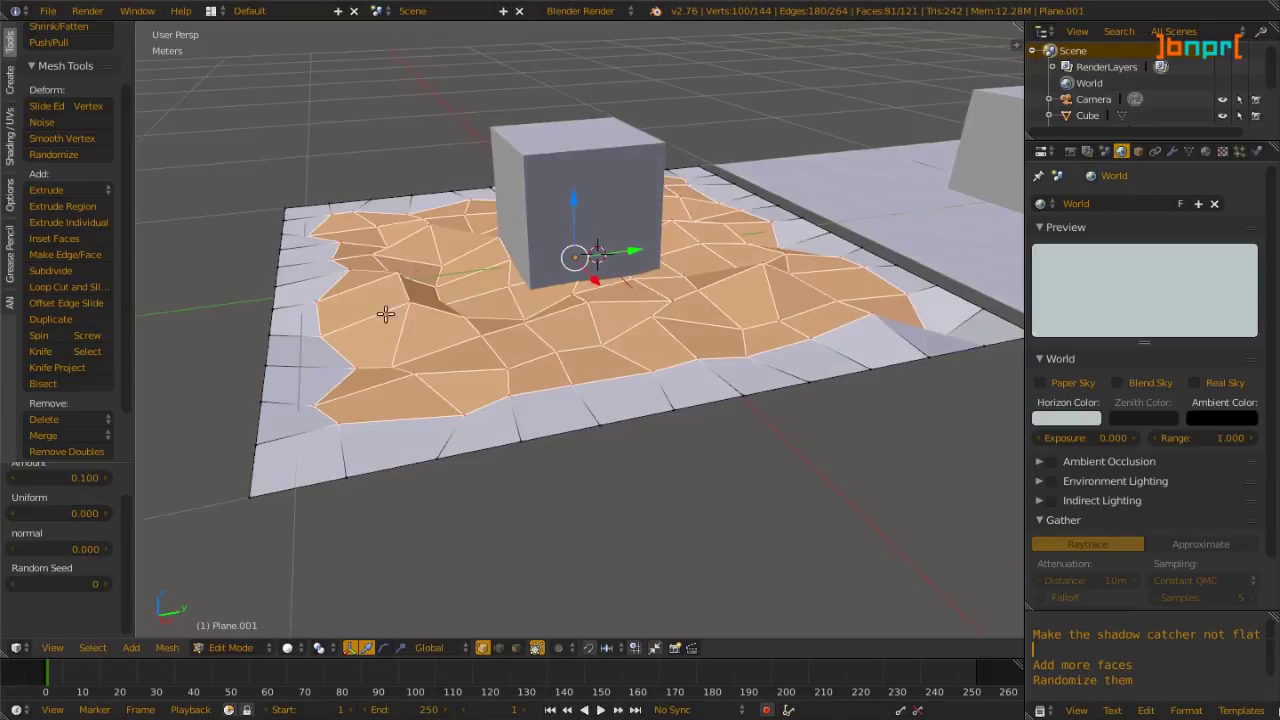
{"action": "middle_click_drag", "start_coordinate": [443, 351], "coordinate": [534, 331]}
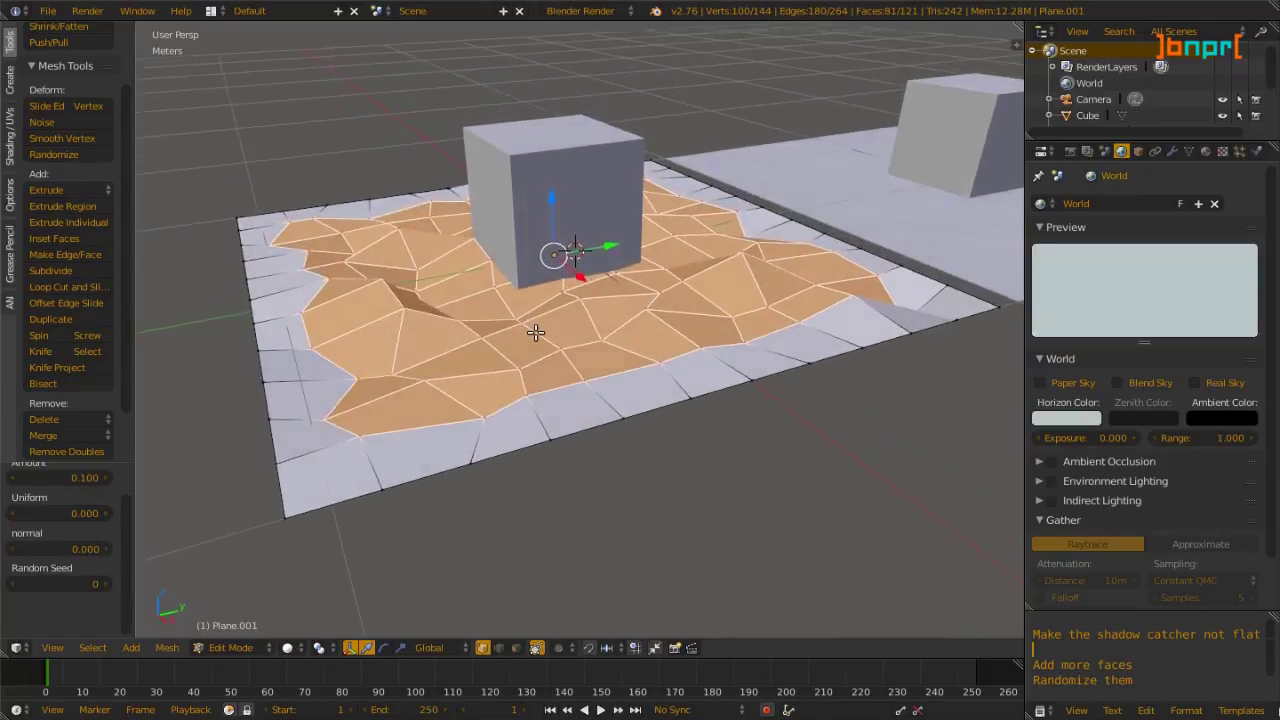
{"action": "scroll", "coordinate": [60, 500], "scroll_direction": "up", "scroll_amount": 2}
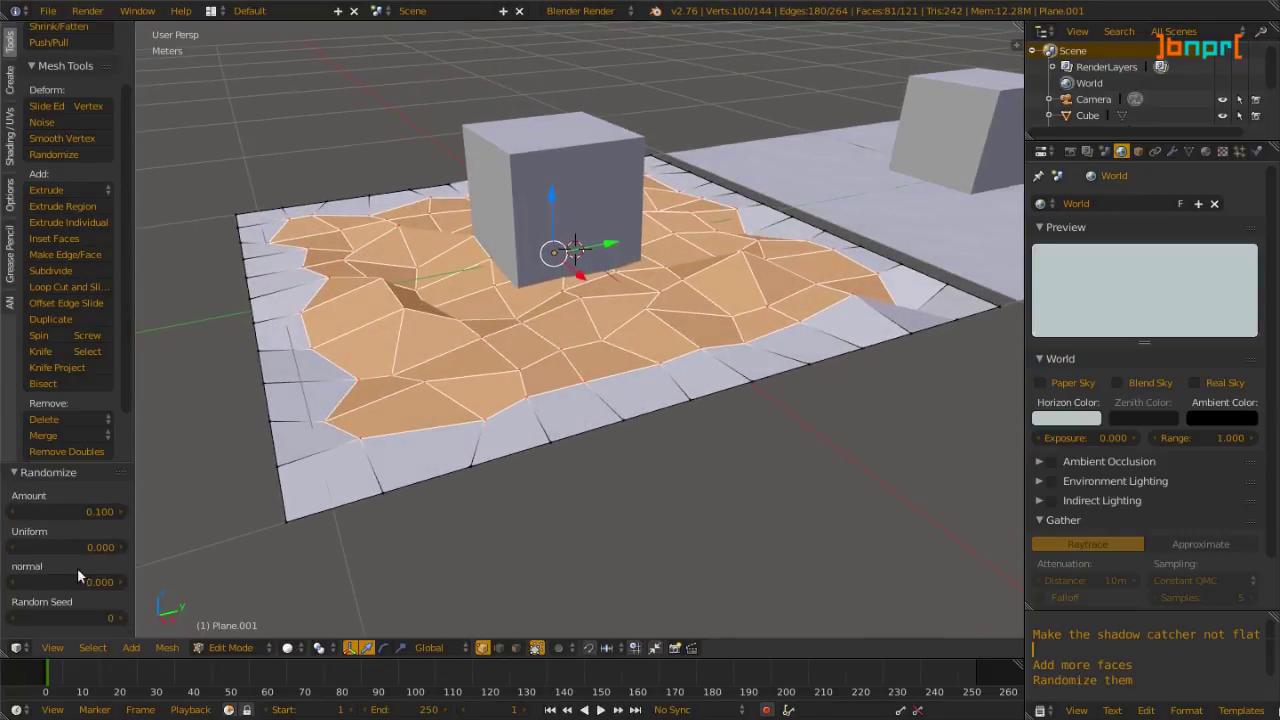
{"action": "left_click_drag", "start_coordinate": [77, 577], "coordinate": [125, 577]}
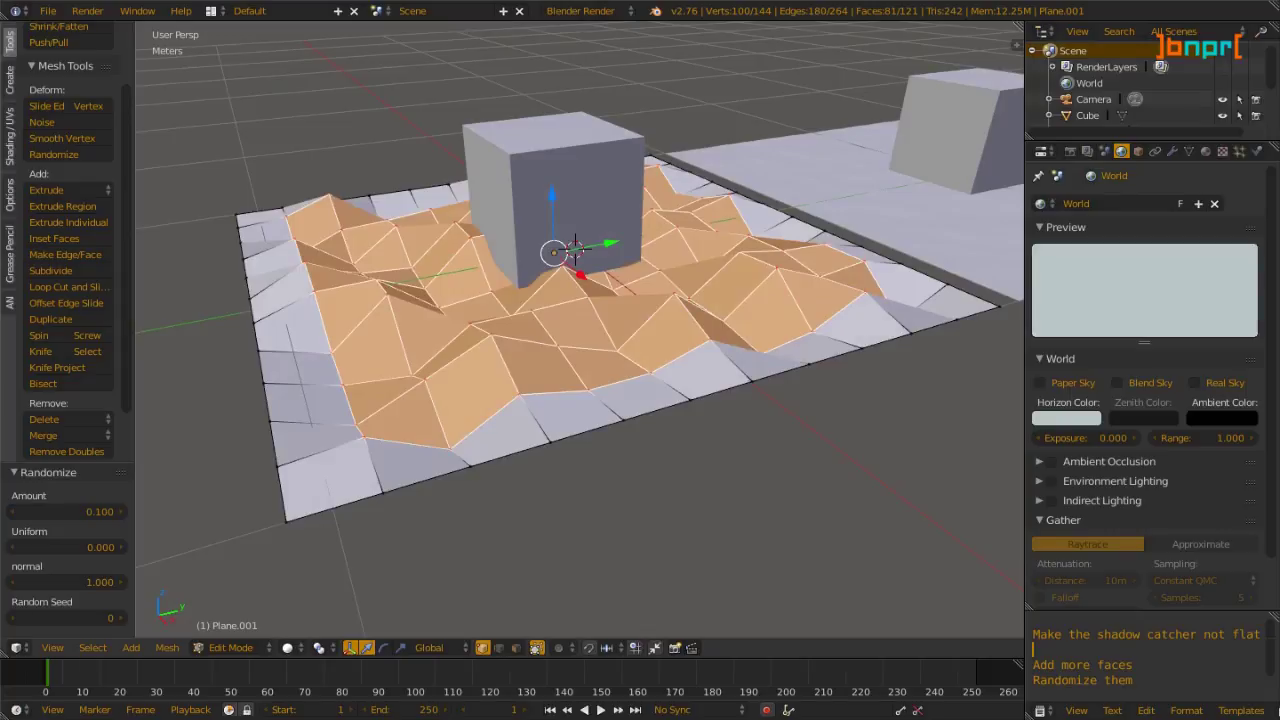
Step: Set the Randomize amount for the plane's selected inner vertices to 0.01
{"action": "mouse_move", "coordinate": [489, 366]}
{"action": "middle_mouse_down"}
{"action": "mouse_move", "coordinate": [473, 362]}
{"action": "mouse_move", "coordinate": [480, 372]}
{"action": "middle_mouse_up"}
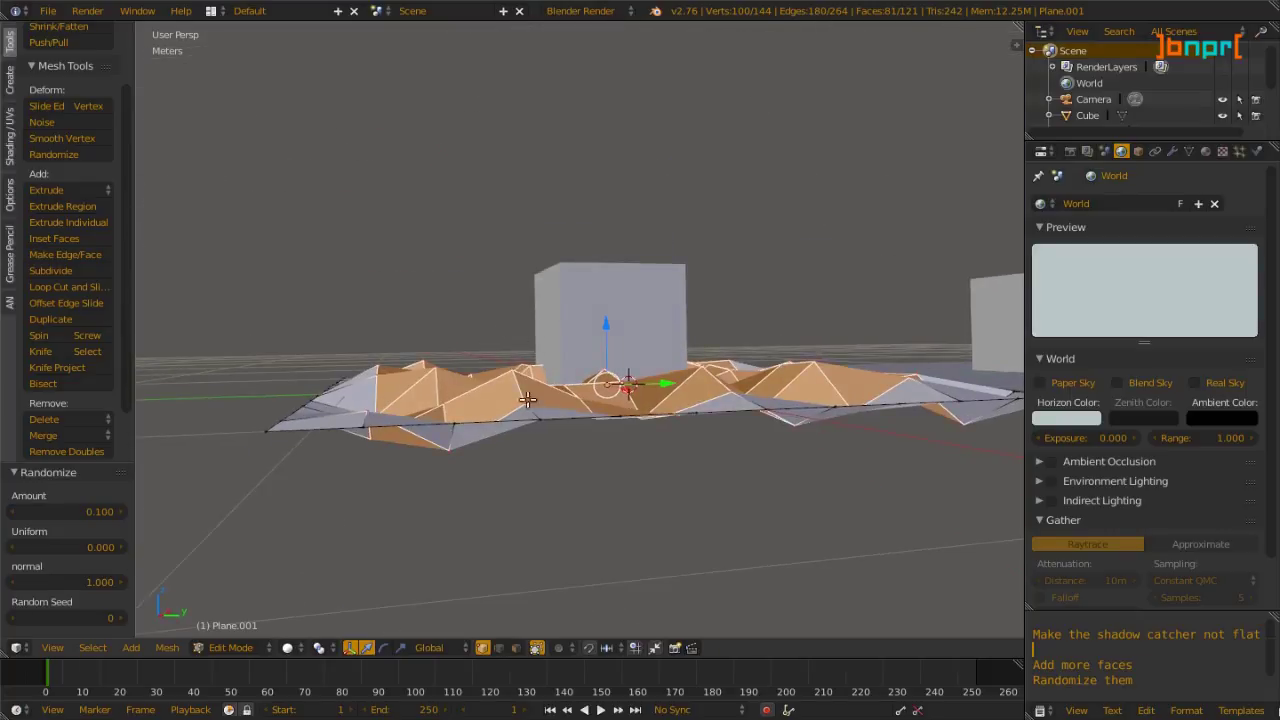
{"action": "left_click", "coordinate": [91, 509]}
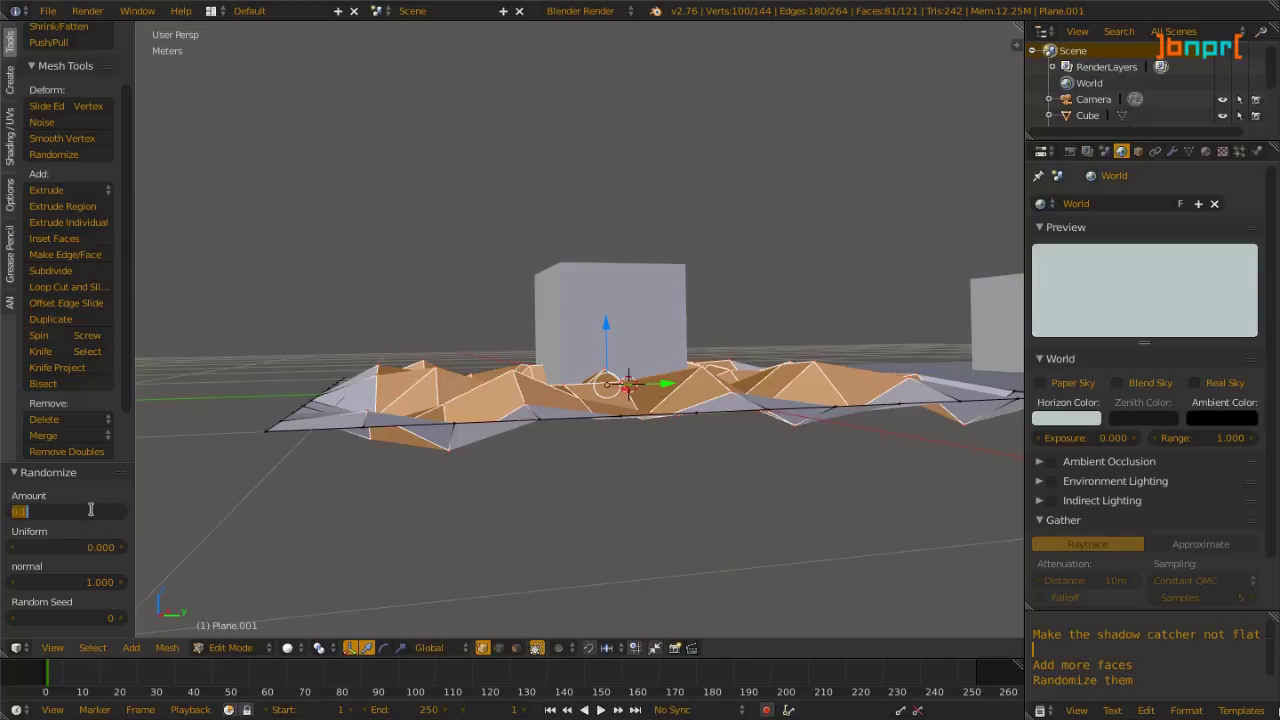
{"action": "type", "text": "0.01"}
{"action": "key", "text": "Return"}
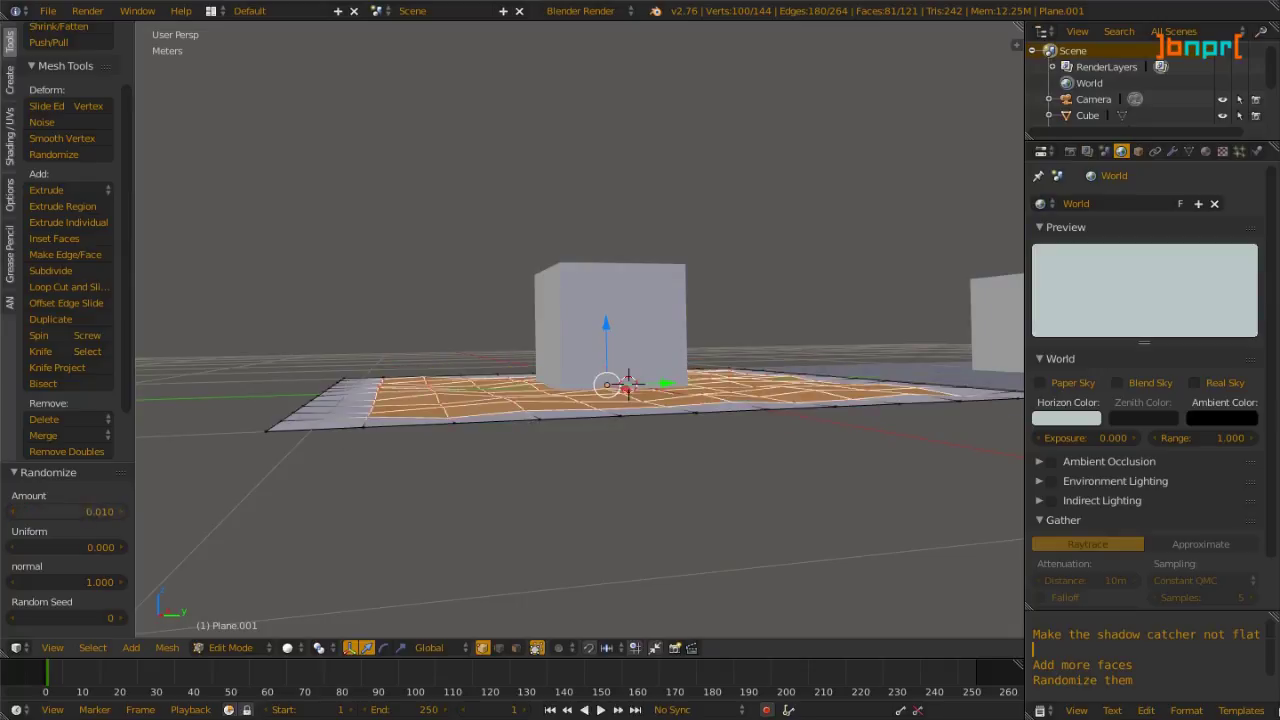
Step: Reduce the Randomize amount for the plane's selected inner vertices to 0.005
{"action": "left_click", "coordinate": [77, 511]}
{"action": "key", "text": "BackSpace"}
{"action": "type", "text": "05"}
{"action": "key", "text": "Return"}
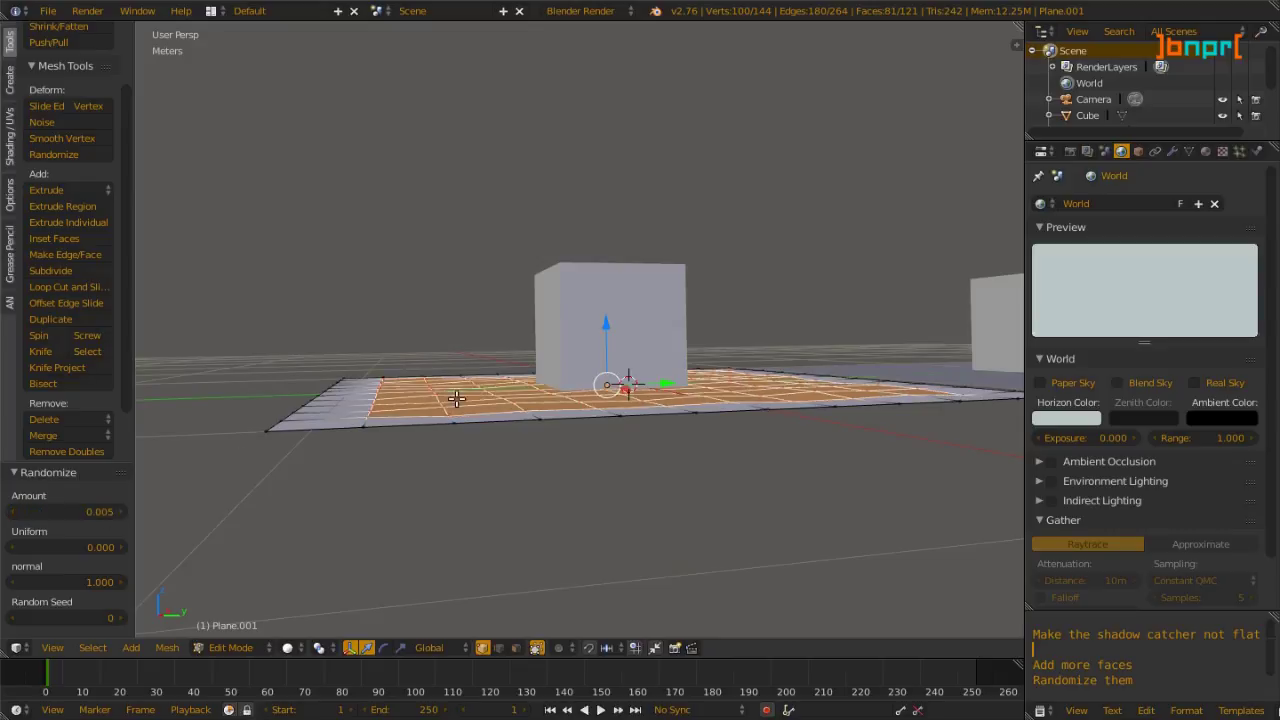
{"action": "key", "text": "KP_8"}
{"action": "key", "text": "KP_4"}
{"action": "key", "text": "KP_8"}
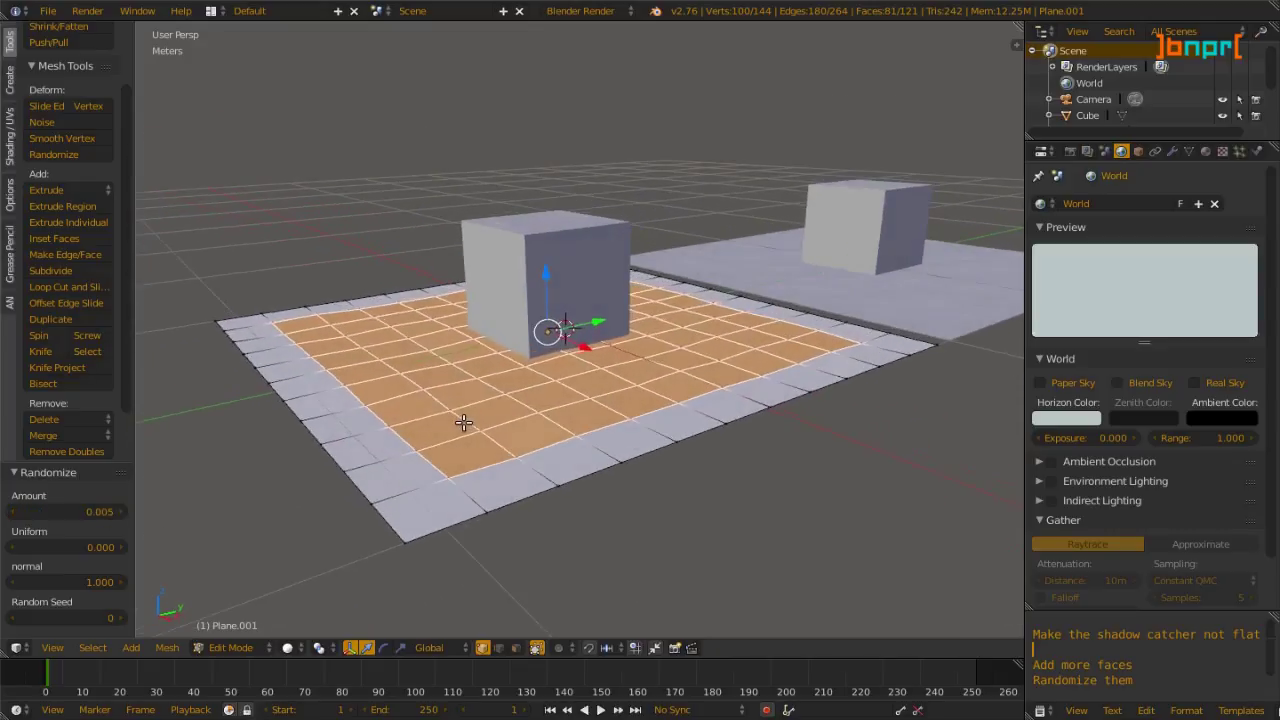
Step: Return to Object Mode and apply smooth shading to the randomized plane under the front cube
{"action": "key", "text": "Tab"}
{"action": "scroll", "coordinate": [433, 430], "scroll_direction": "up", "scroll_amount": 4}
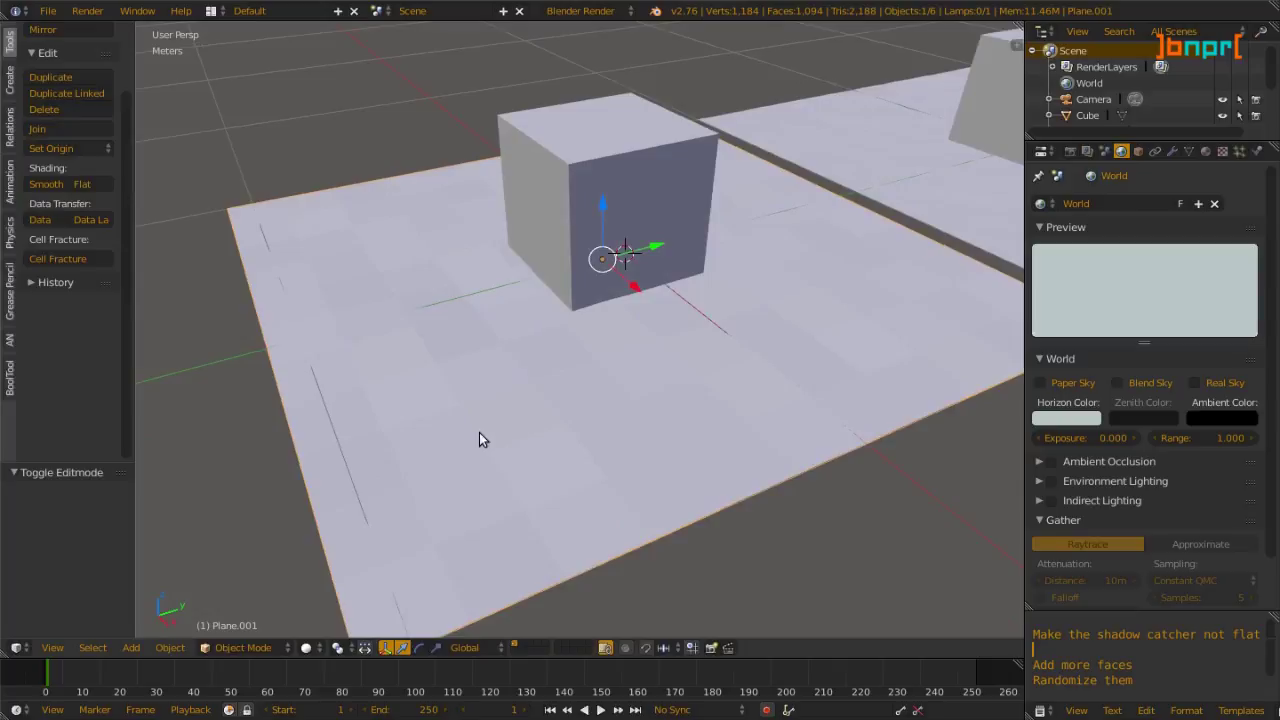
{"action": "key", "text": "KP_2"}
{"action": "key", "text": "KP_2"}
{"action": "key", "text": "KP_2"}
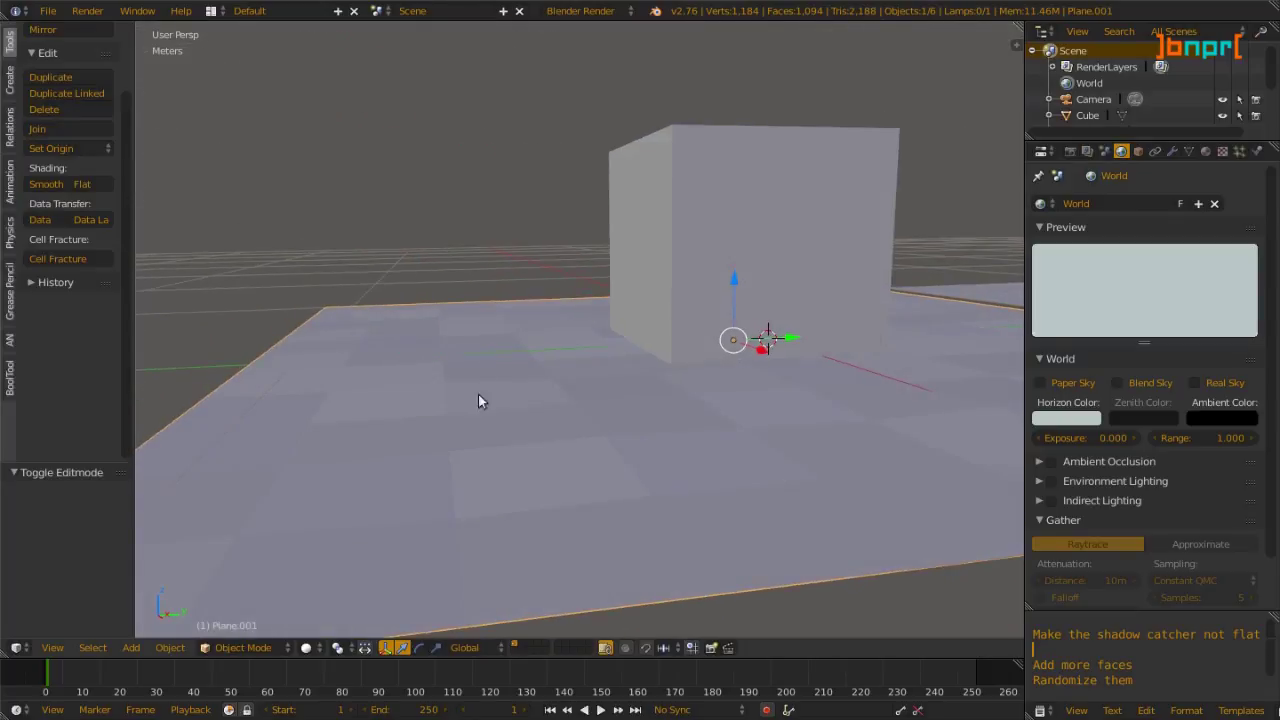
{"action": "scroll", "coordinate": [548, 439], "scroll_direction": "down", "scroll_amount": 3}
{"action": "scroll", "coordinate": [548, 445], "scroll_direction": "up", "scroll_amount": 1}
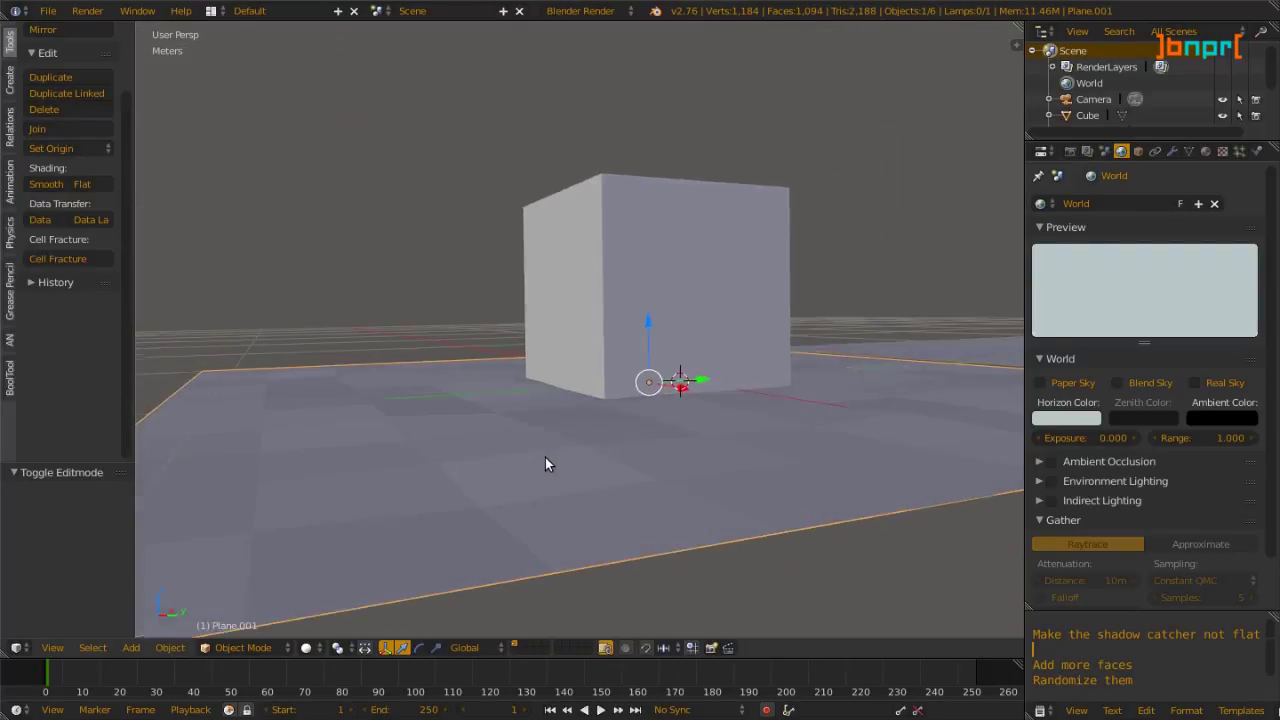
{"action": "left_click", "coordinate": [46, 185]}
{"action": "key", "text": "KP_8"}
{"action": "key", "text": "KP_8"}
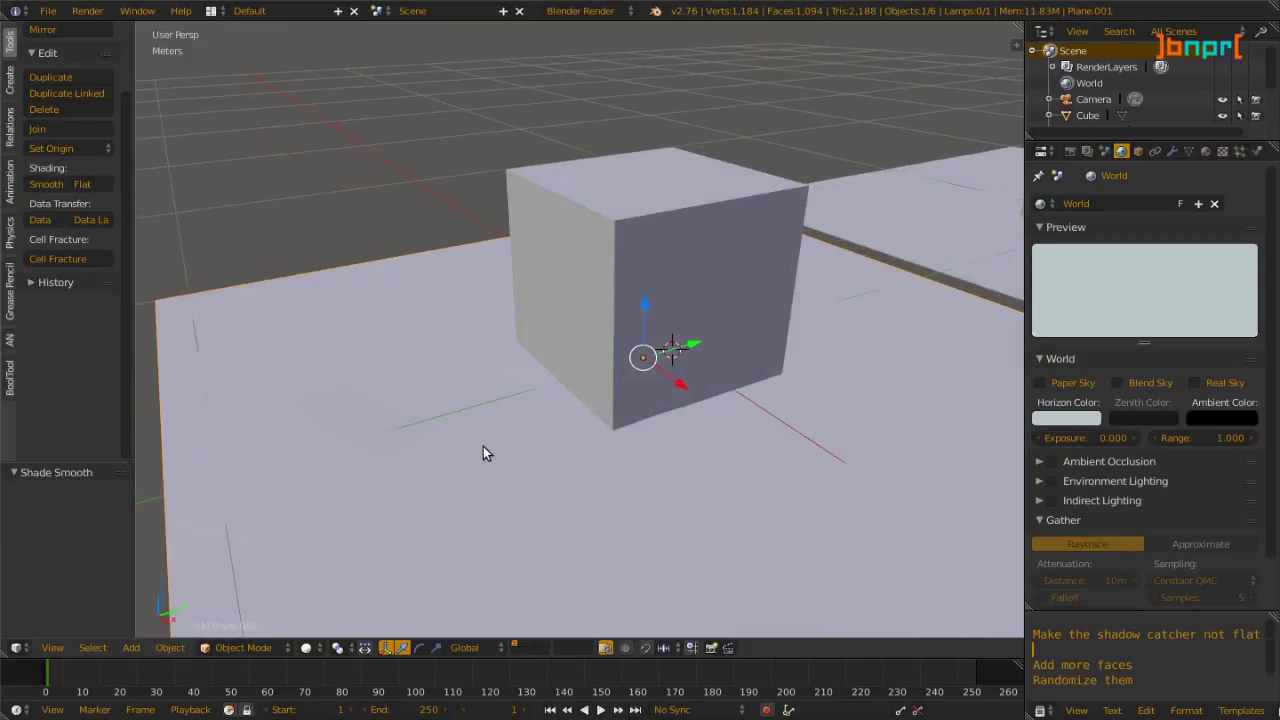
{"action": "scroll", "coordinate": [470, 452], "scroll_direction": "down", "scroll_amount": 4}
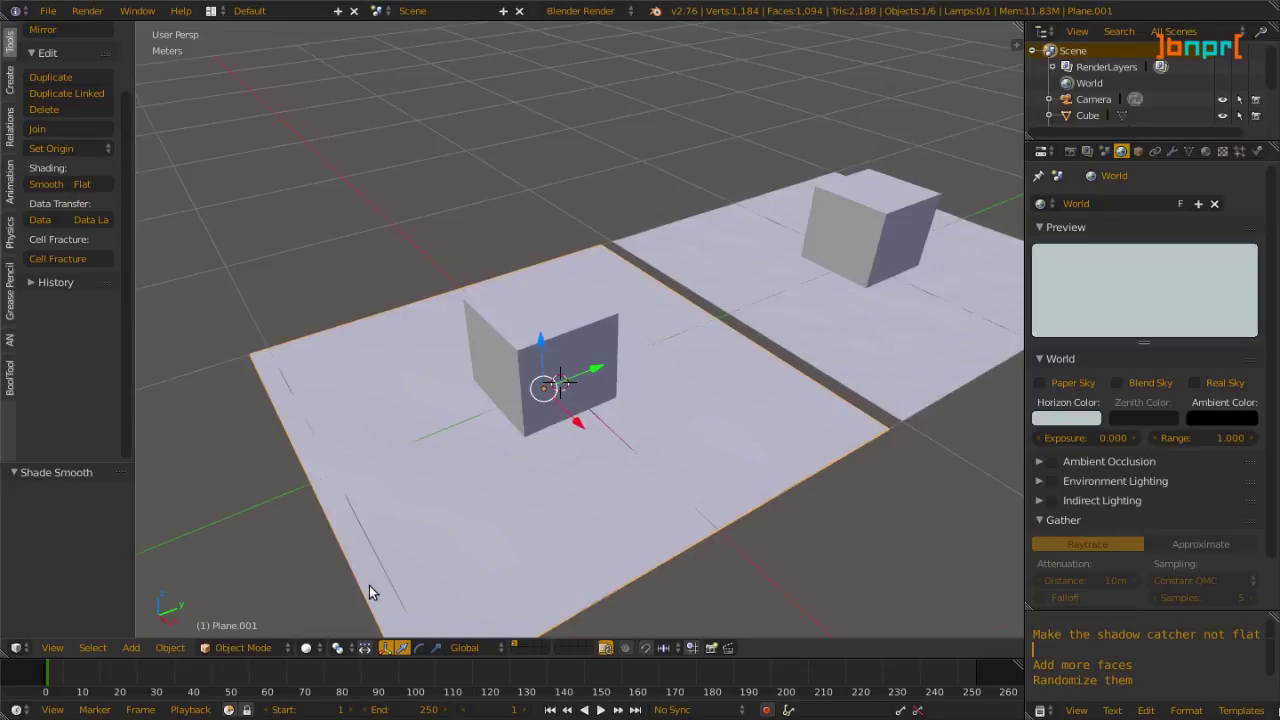
Step: Render the scene and compare the surface shading and cast shadows on the two planes
{"action": "key", "text": "F12"}
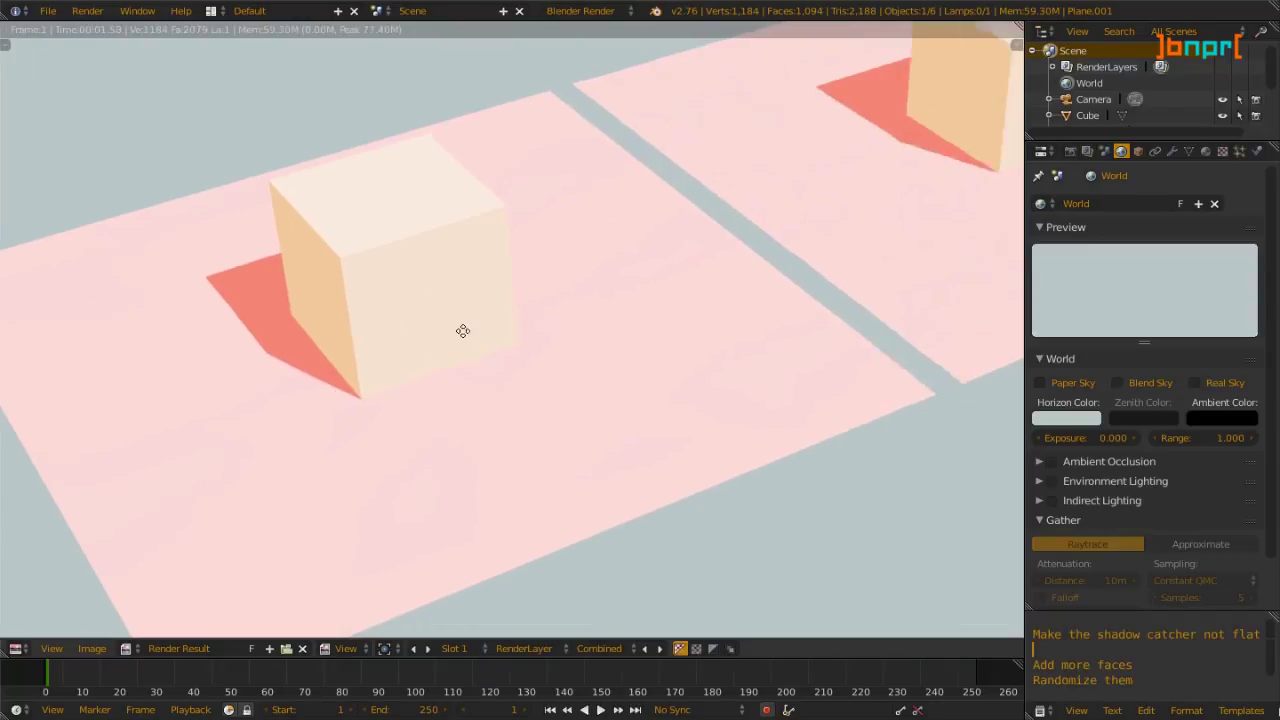
{"action": "middle_click_drag", "start_coordinate": [463, 331], "coordinate": [278, 406]}
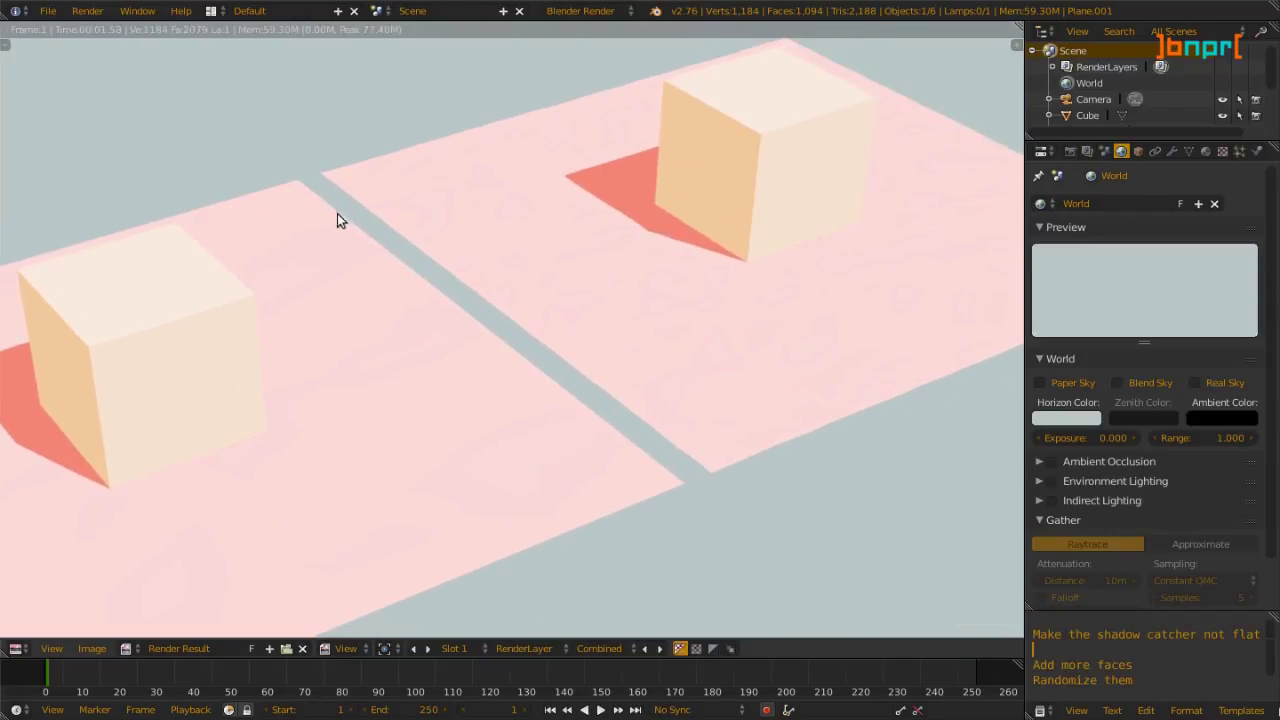
{"action": "middle_click_drag", "start_coordinate": [357, 291], "coordinate": [650, 193]}
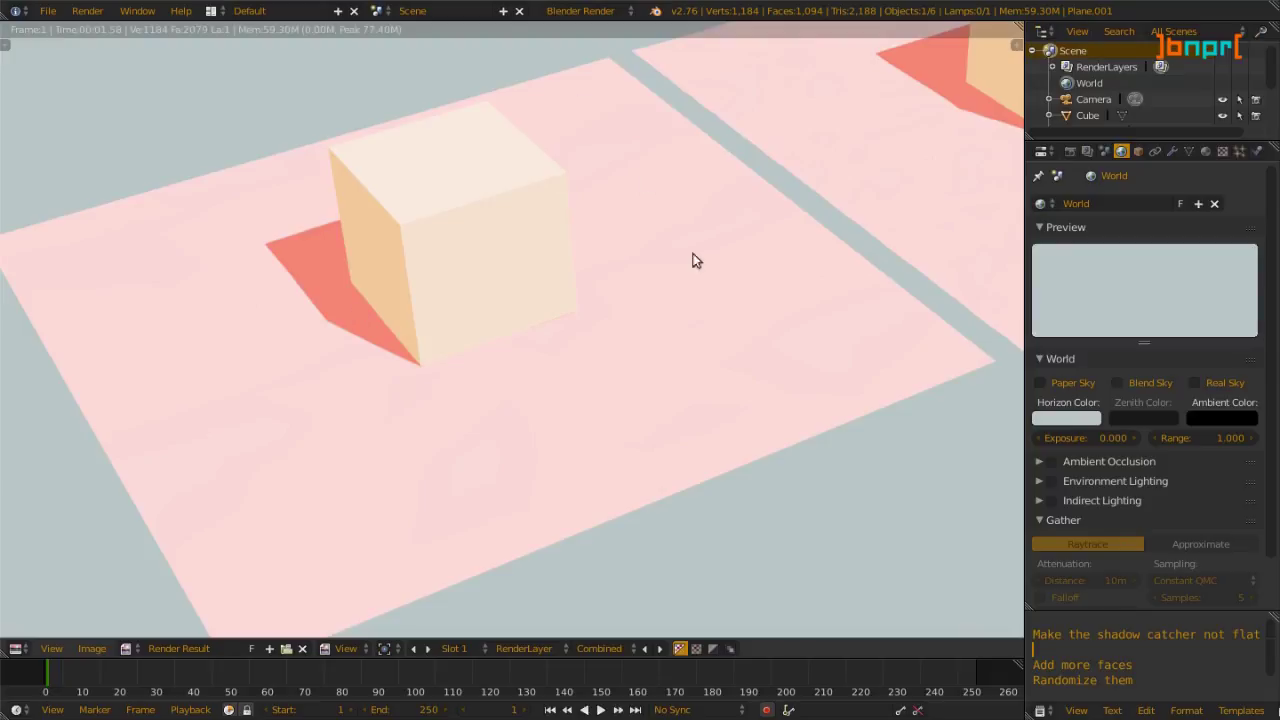
{"action": "middle_click_drag", "start_coordinate": [688, 262], "coordinate": [263, 437]}
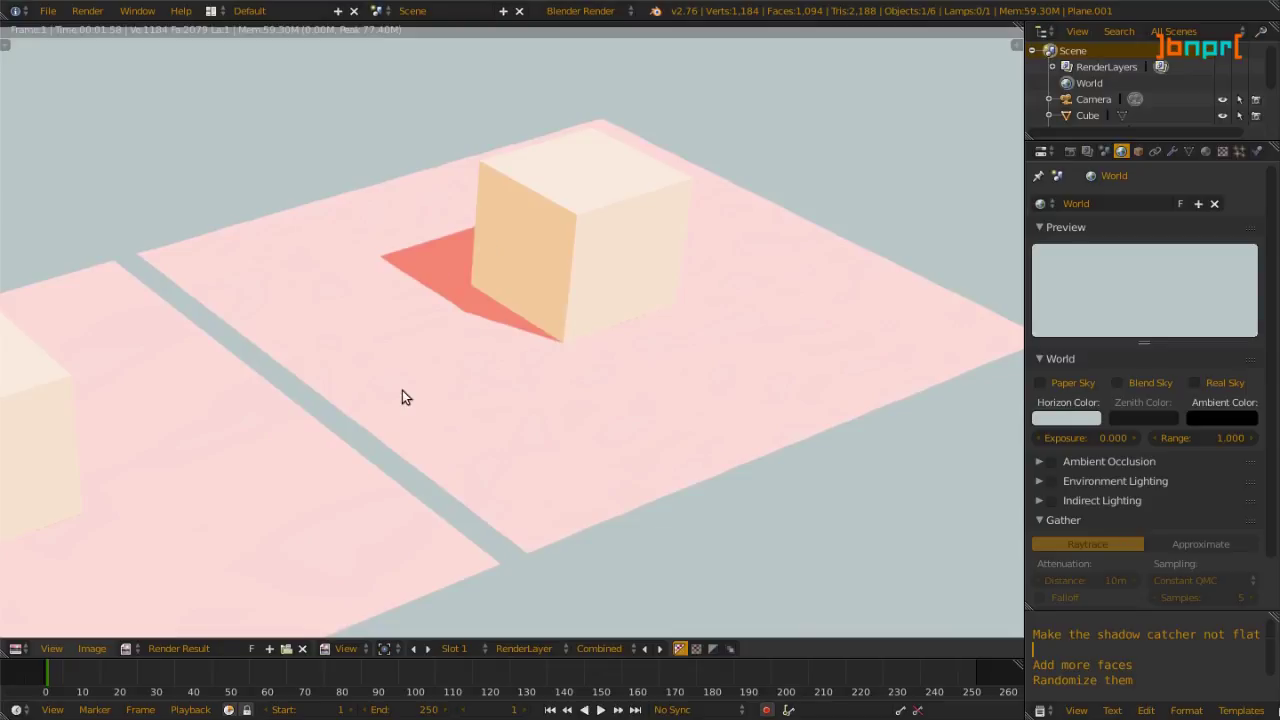
{"action": "middle_click_drag", "start_coordinate": [402, 392], "coordinate": [485, 343]}
{"action": "middle_click_drag", "start_coordinate": [391, 394], "coordinate": [751, 237]}
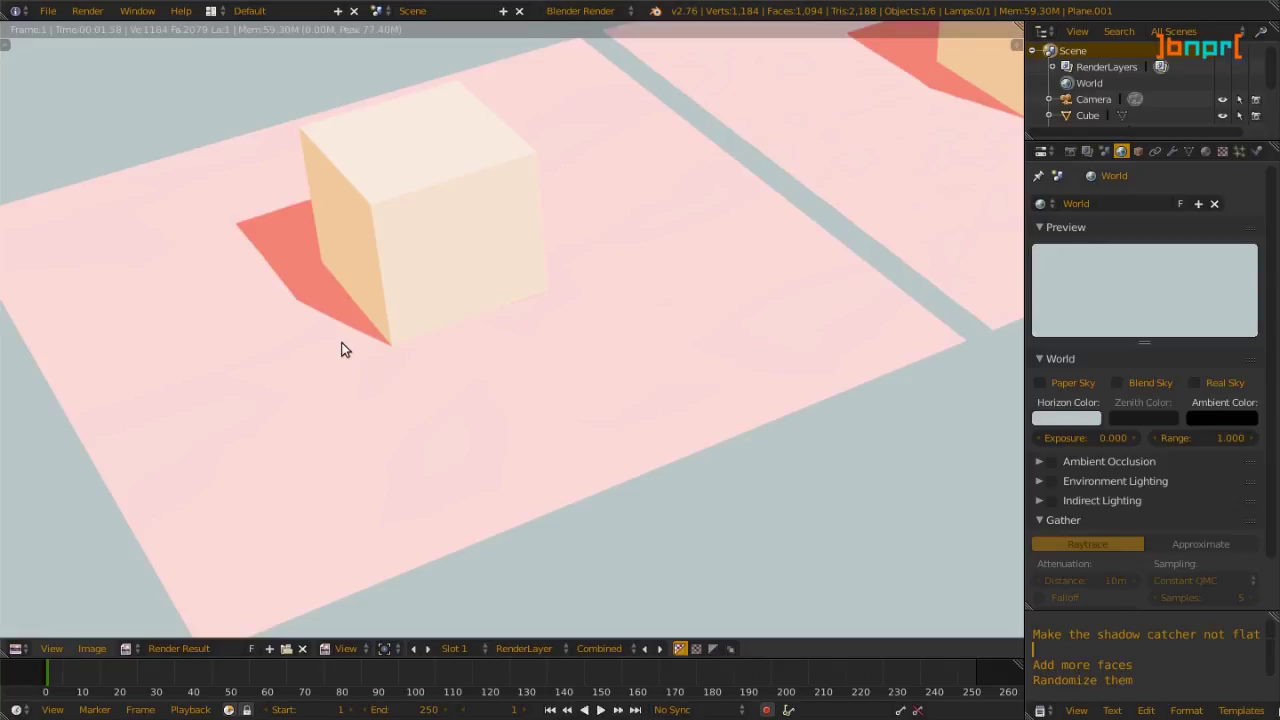
{"action": "middle_click_drag", "start_coordinate": [355, 395], "coordinate": [465, 358]}
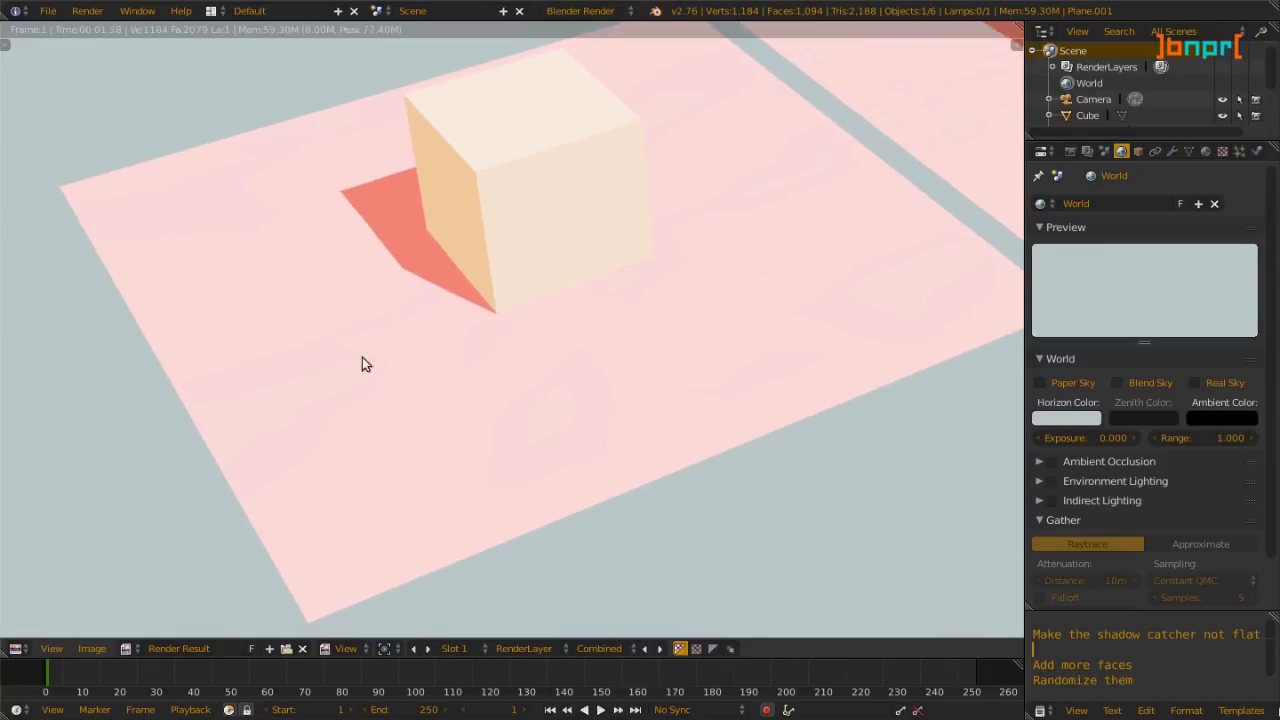
{"action": "middle_click_drag", "start_coordinate": [526, 314], "coordinate": [418, 338]}
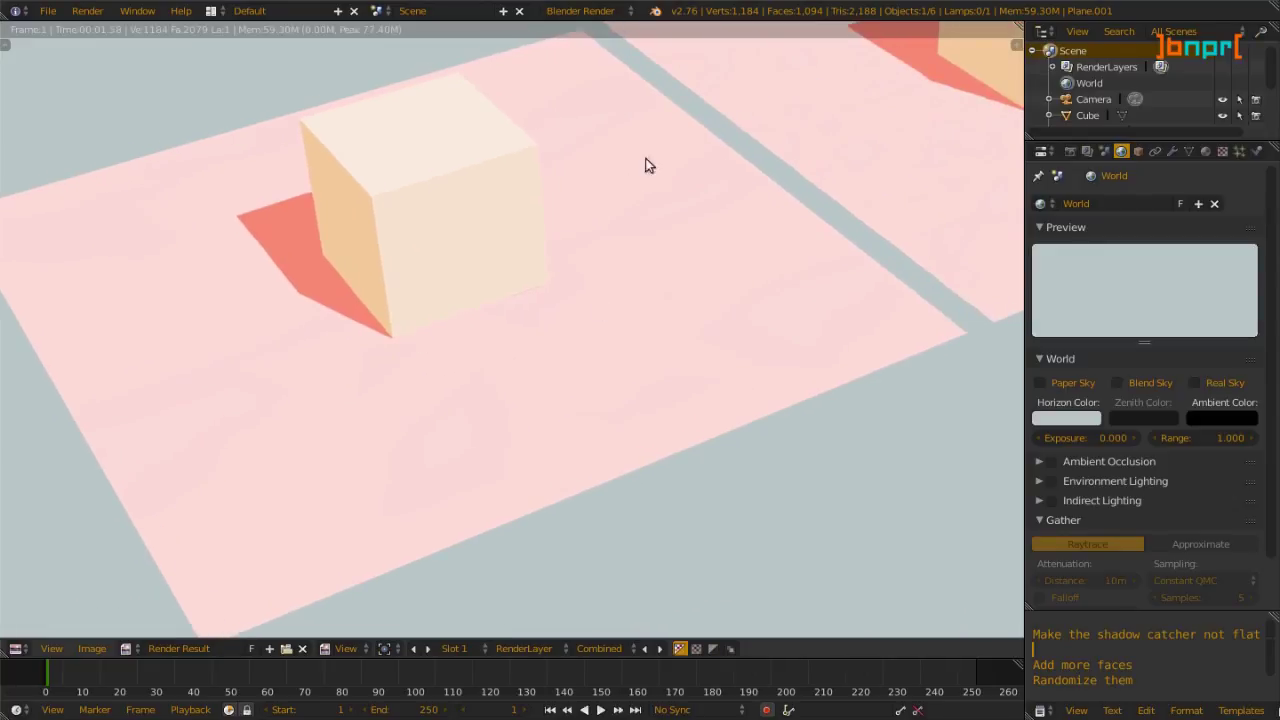